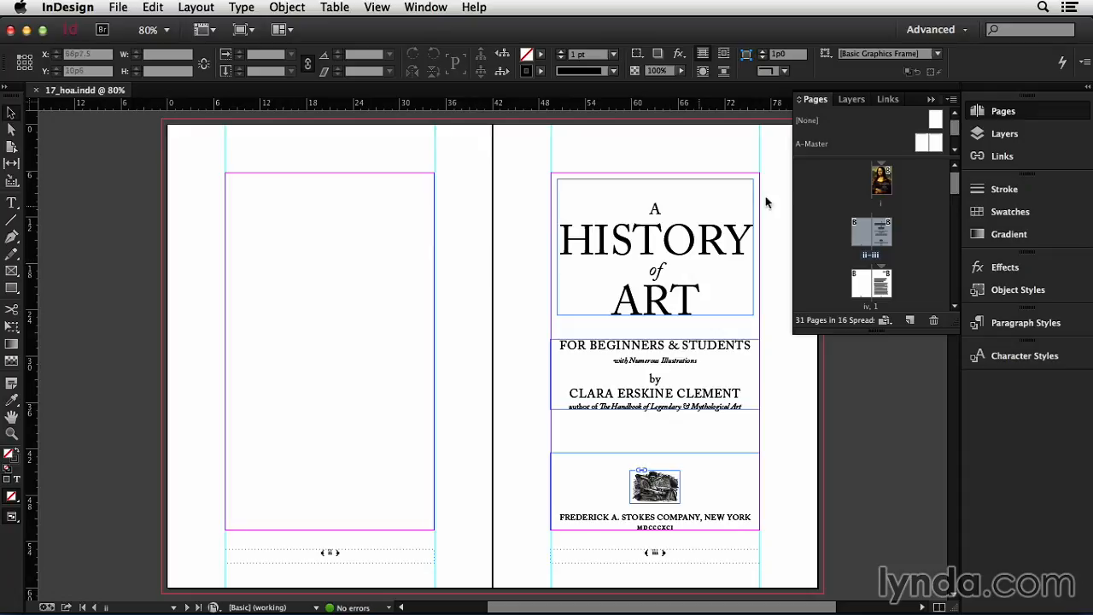
# Examine the cover on page i and the separate text and image frames on title page iii
pyautogui.doubleClick(885, 190)
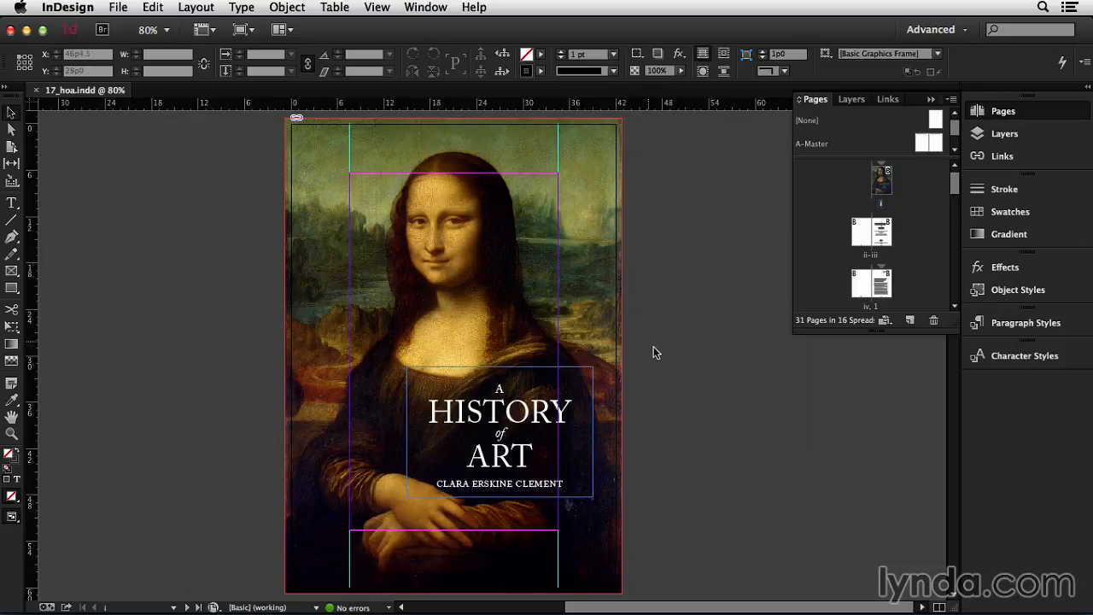
pyautogui.click(606, 353)
pyautogui.click(578, 399)
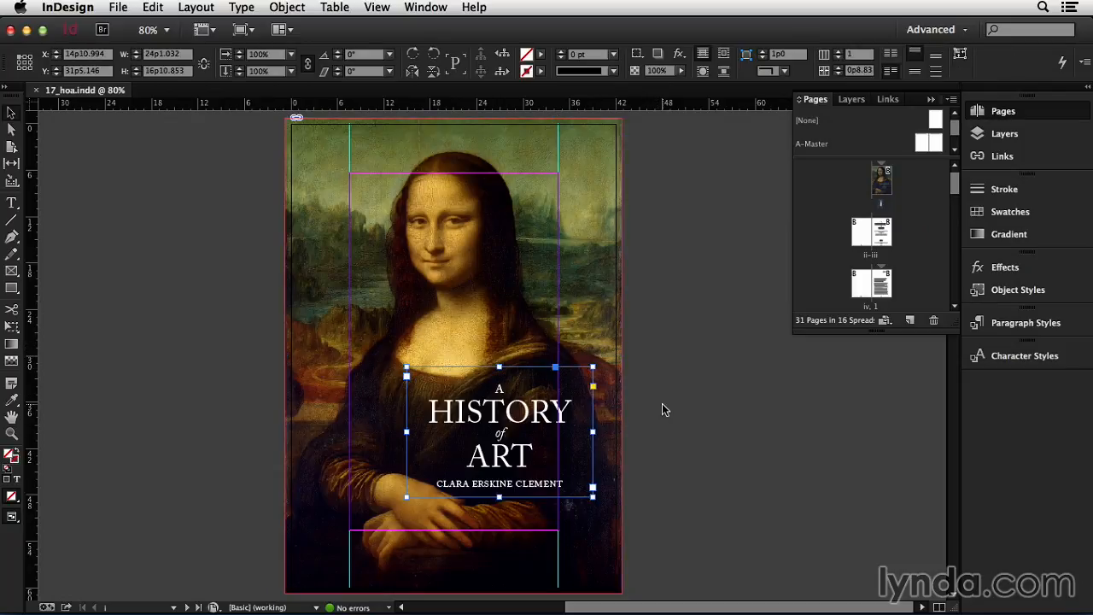
pyautogui.doubleClick(872, 259)
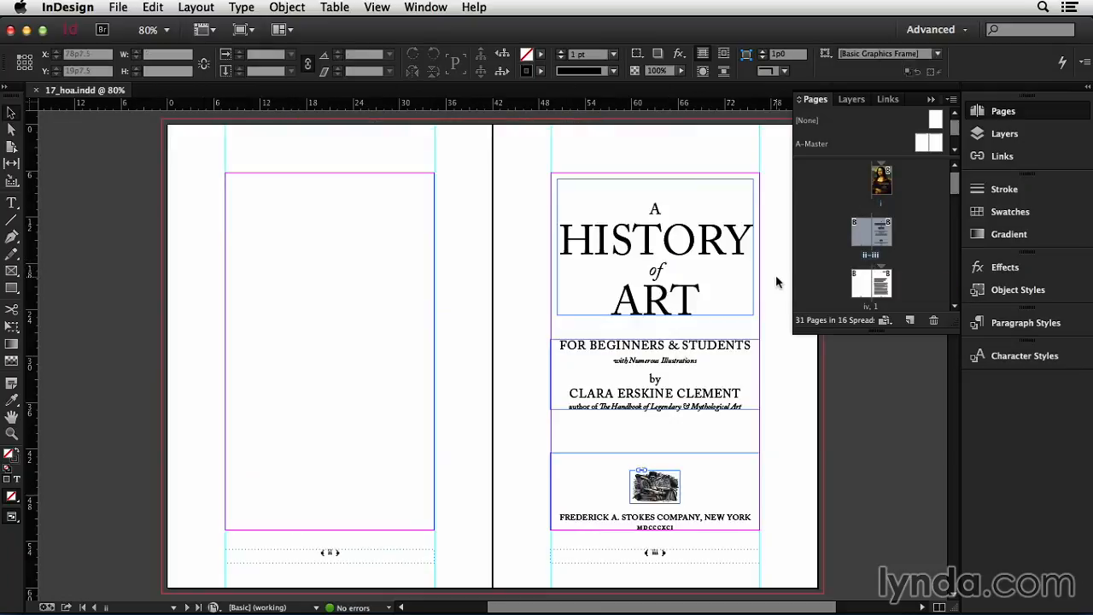
pyautogui.click(744, 300)
pyautogui.click(733, 370)
pyautogui.click(704, 494)
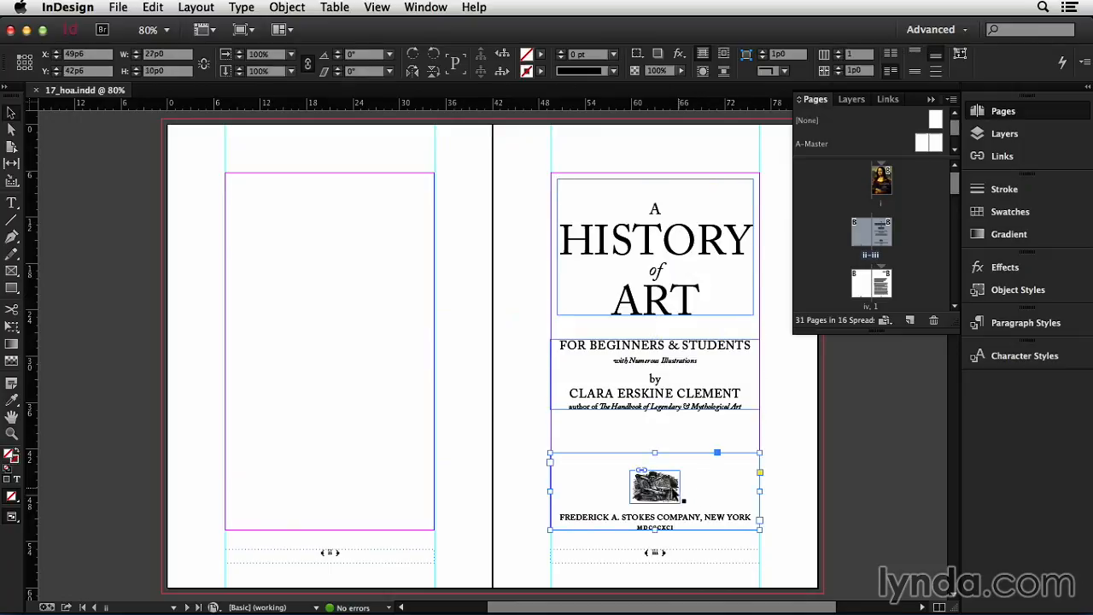
pyautogui.doubleClick(668, 492)
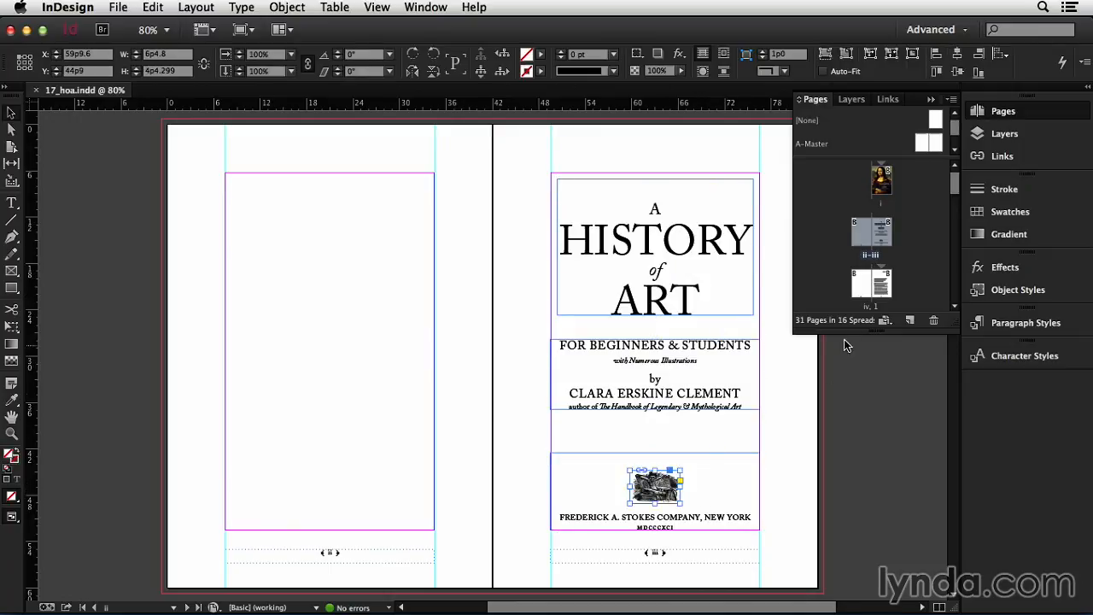
# Examine the chapter opening's frames on page 1 and the anchored harp-player figure in the text on page 2
pyautogui.doubleClick(871, 287)
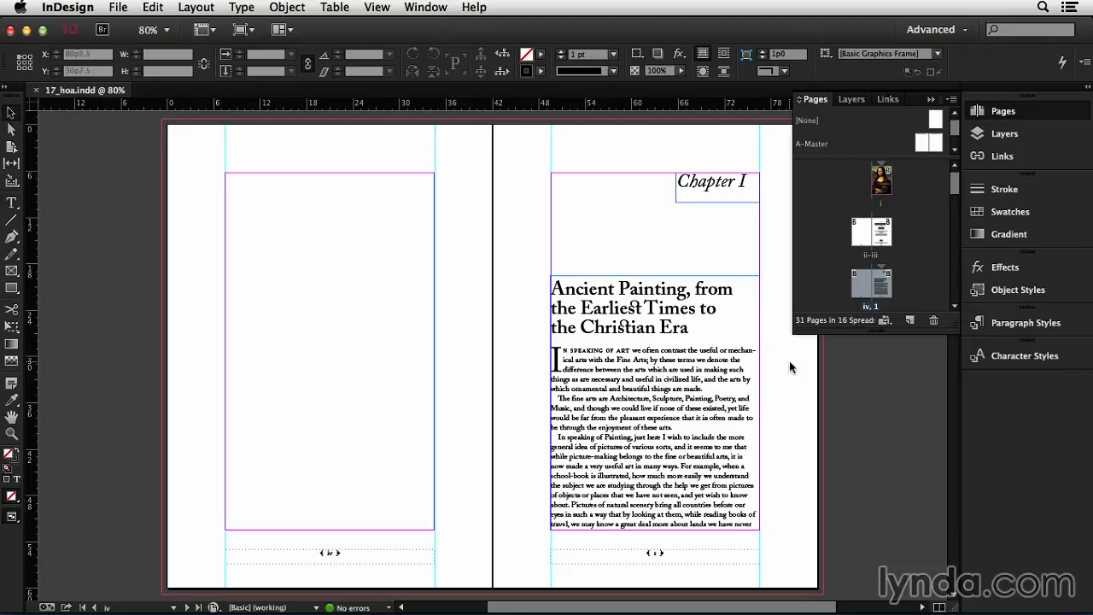
pyautogui.click(758, 184)
pyautogui.click(698, 313)
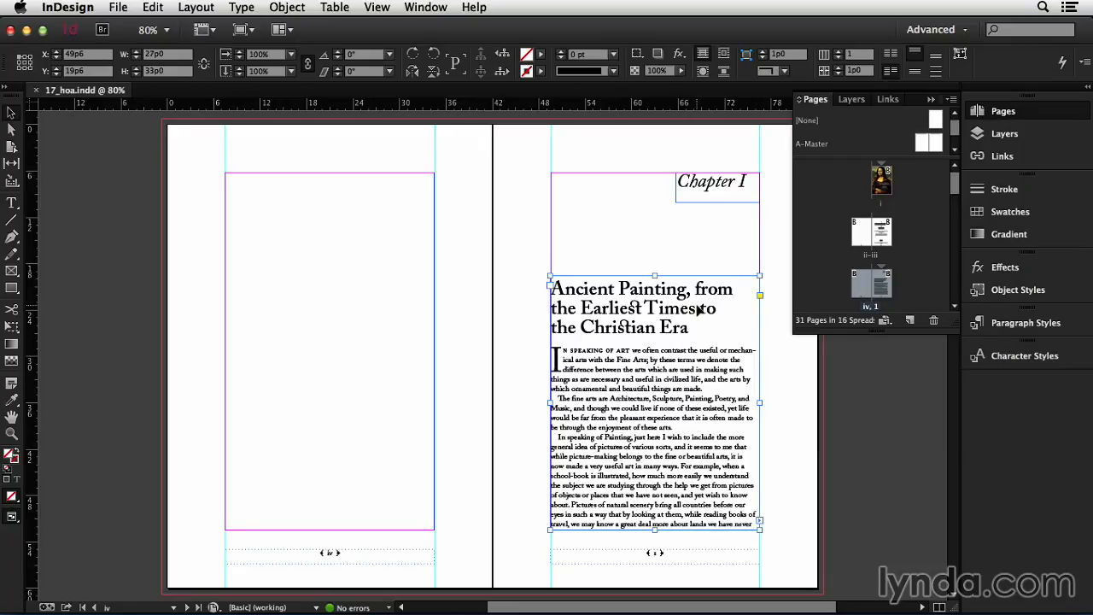
pyautogui.hotkey('alt', 'pagedown')
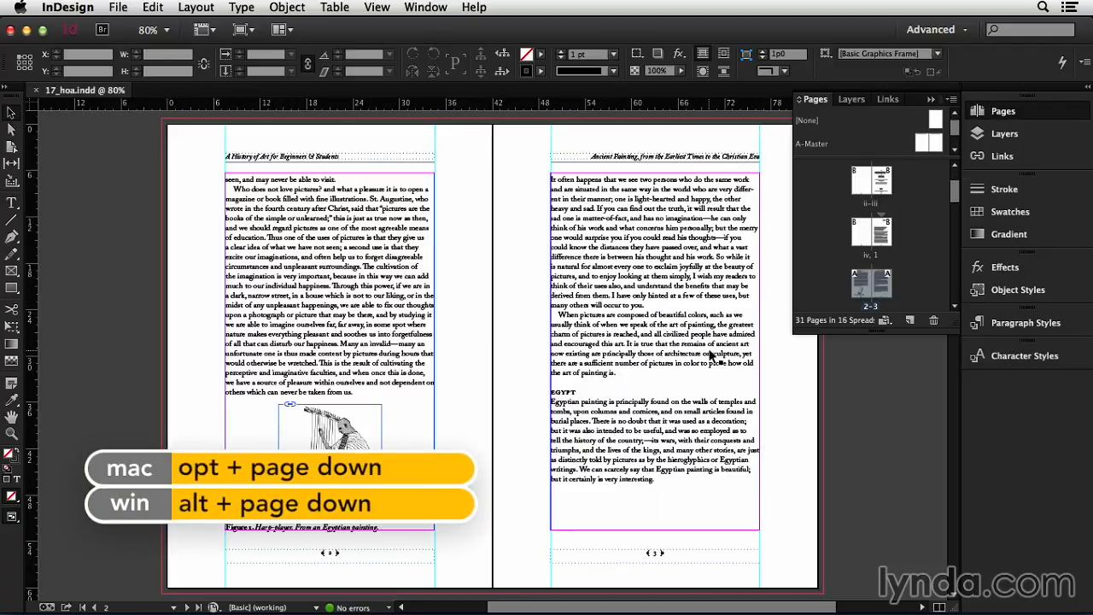
pyautogui.click(402, 276)
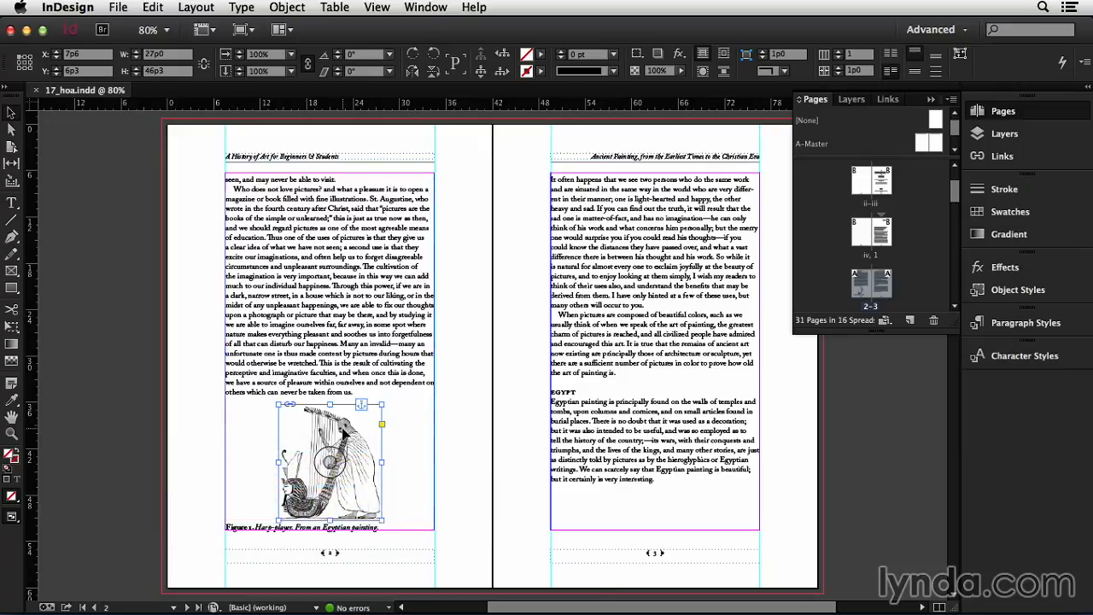
pyautogui.click(345, 434)
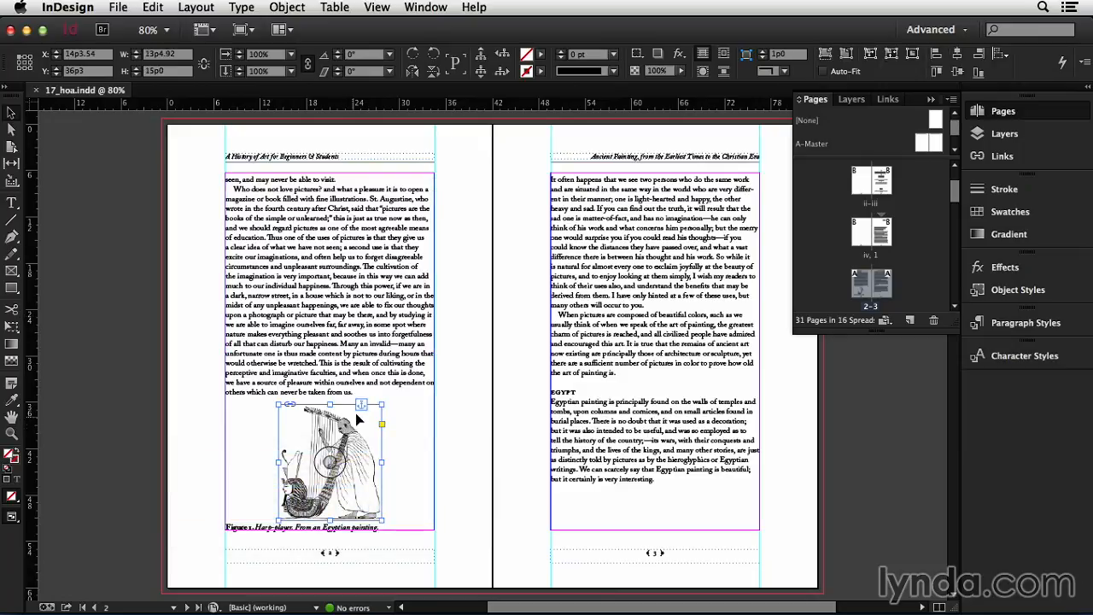
pyautogui.click(361, 406)
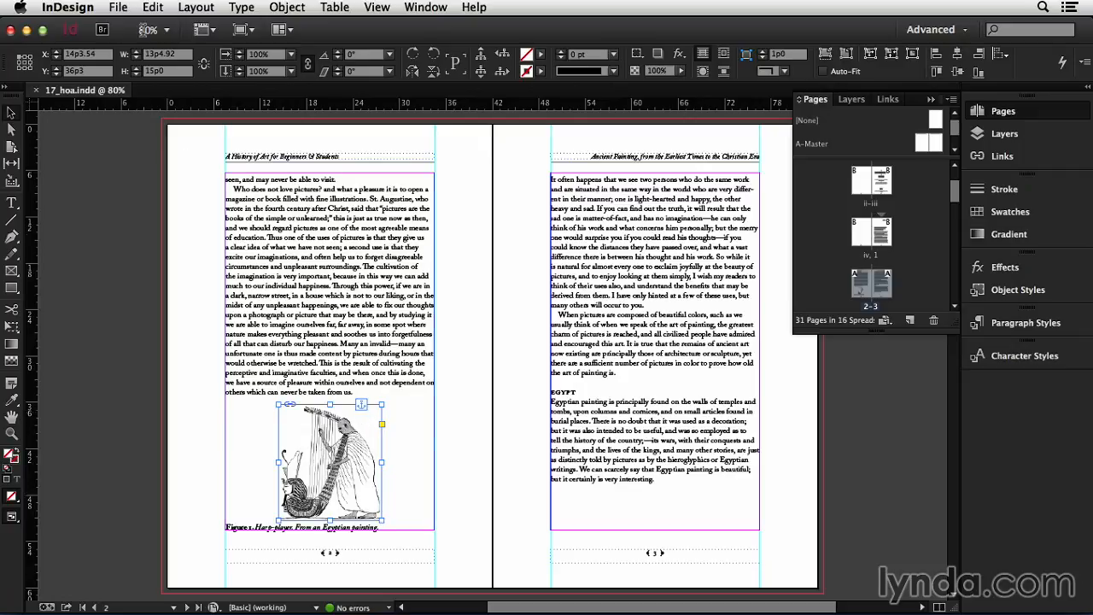
# Export the document to the Desktop as 17_hoa.epub in EPUB (Reflowable) format with the default EPUB 2.0.1 options
pyautogui.click(118, 6)
pyautogui.click(140, 255)
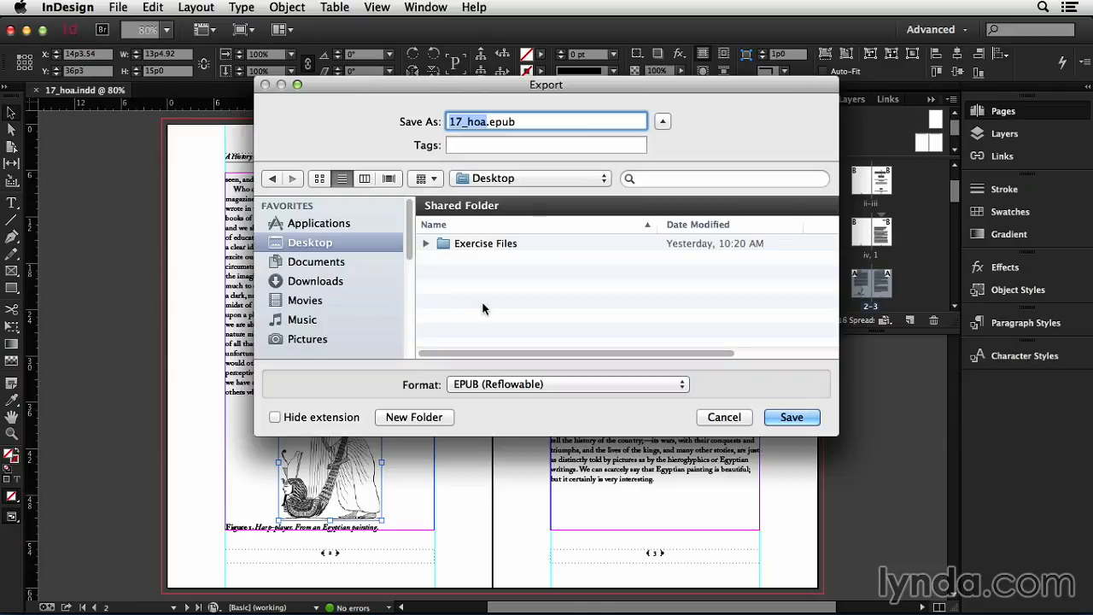
pyautogui.click(487, 389)
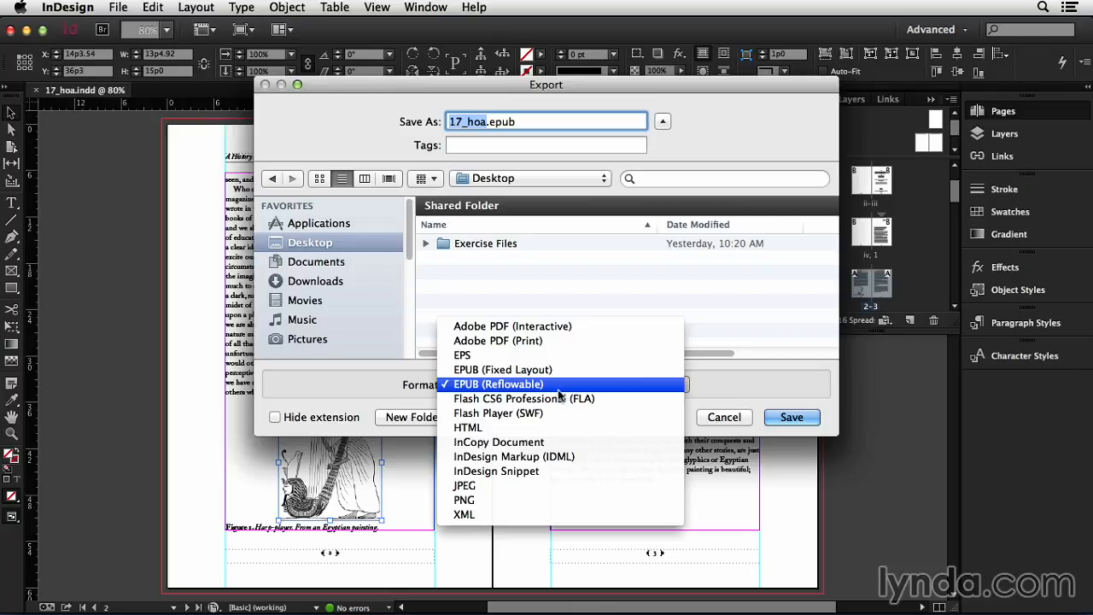
pyautogui.click(737, 385)
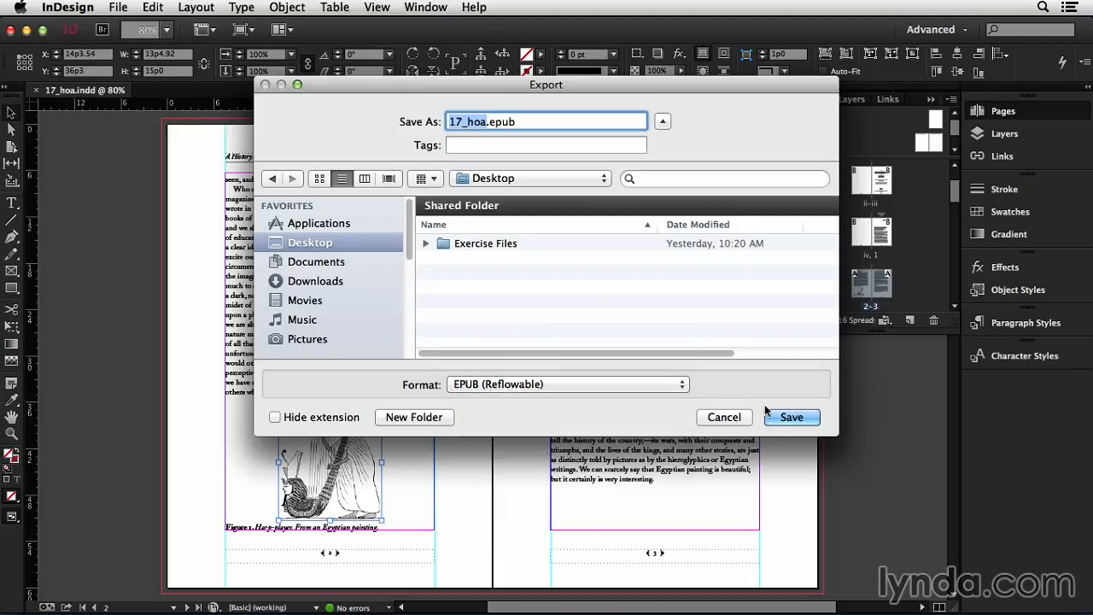
pyautogui.click(789, 419)
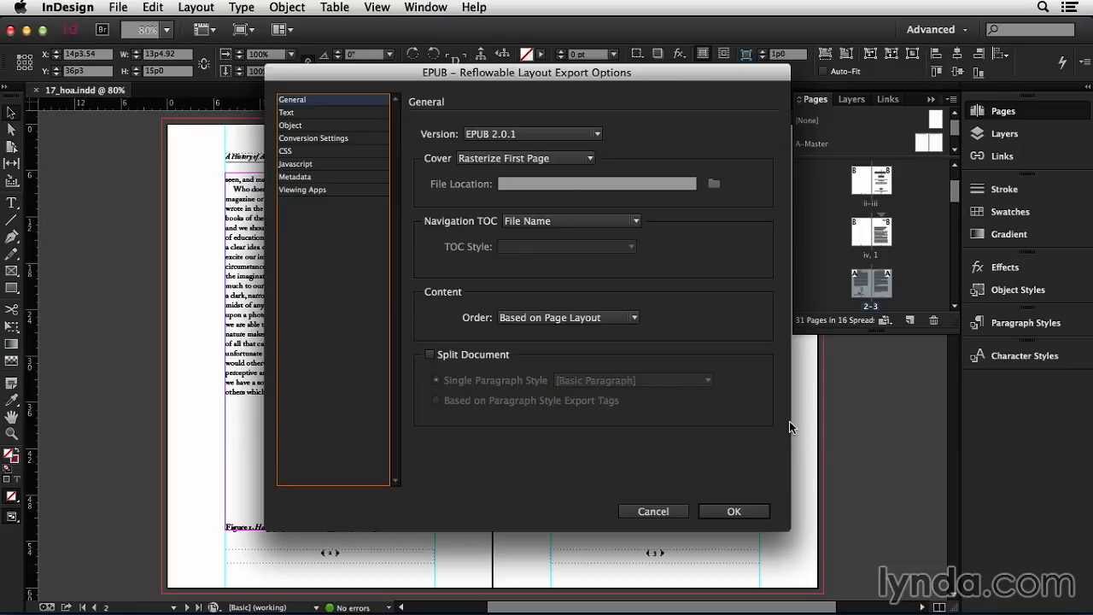
pyautogui.click(740, 513)
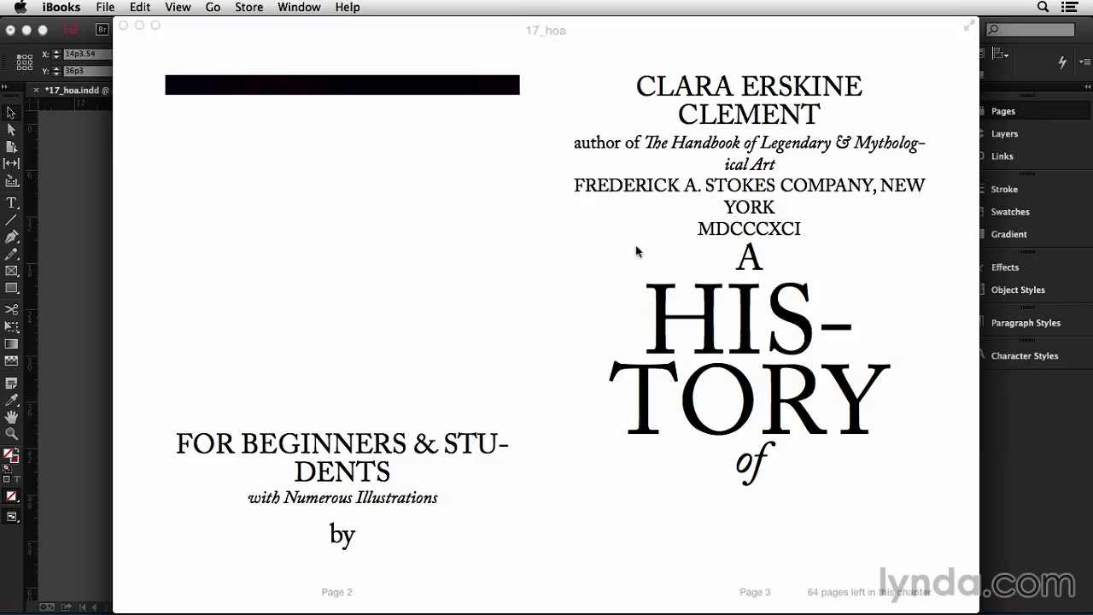
# Page through the exported EPUB in iBooks to its last page, checking the order of title, images and chapter heading
pyautogui.click(961, 329)
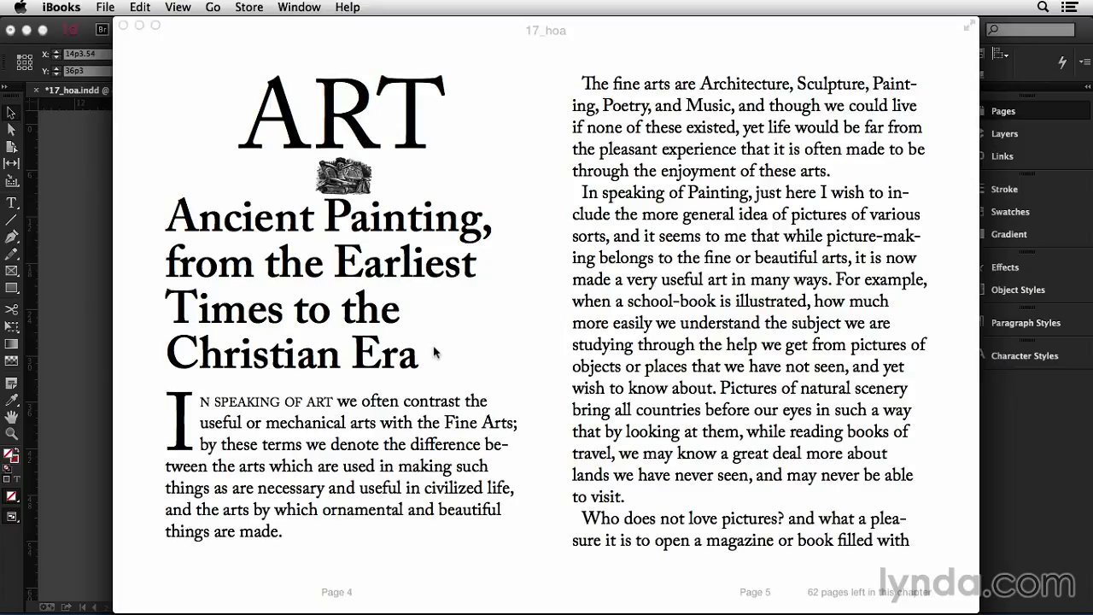
pyautogui.moveTo(238, 607)
pyautogui.moveTo(175, 608); pyautogui.dragTo(970, 608)
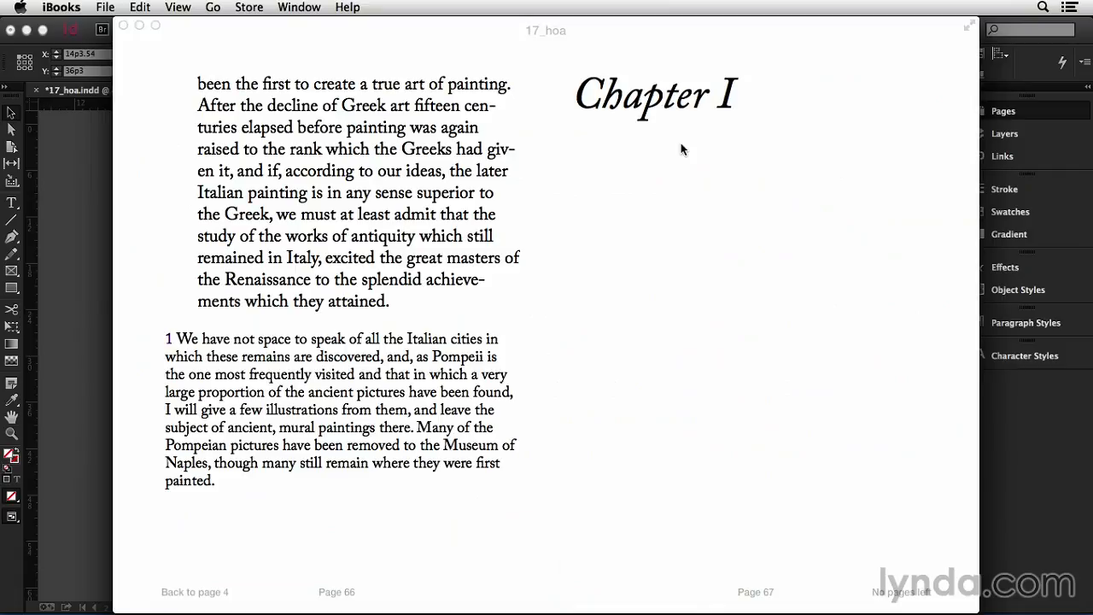
# Switch back to InDesign and, at title spread ii-iii, create an article named frontmatter that is included when exporting
pyautogui.press('super+Tab')
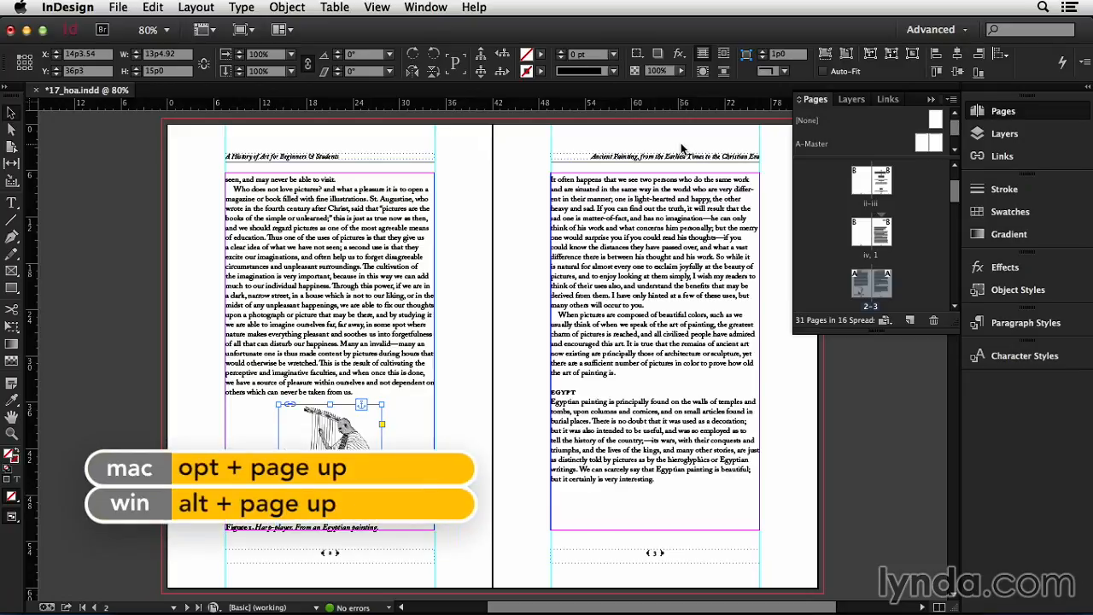
pyautogui.hotkey('alt', 'pageup')
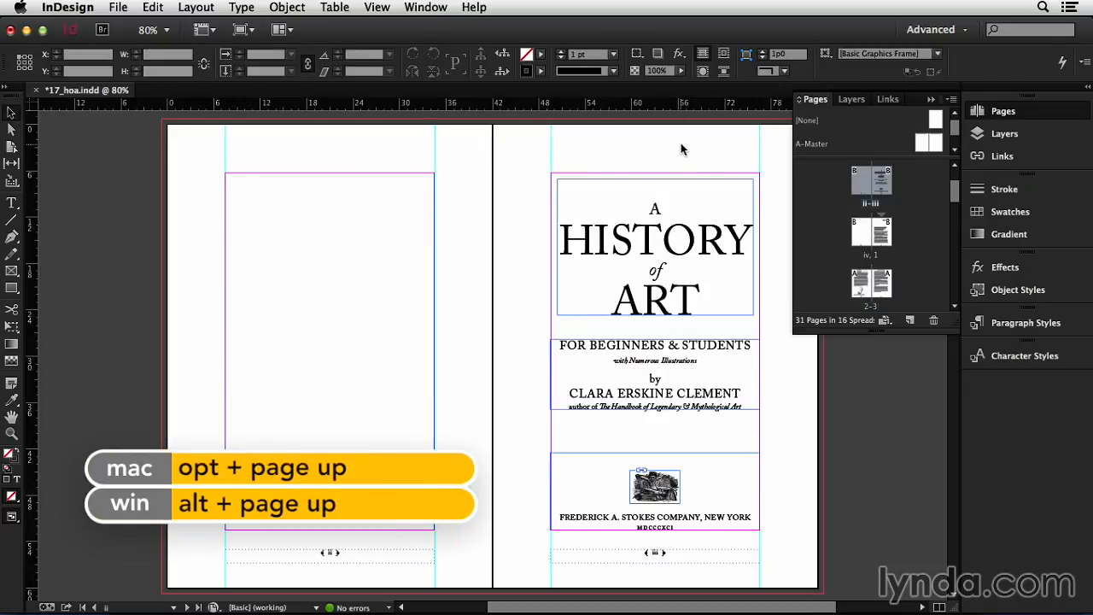
pyautogui.click(426, 8)
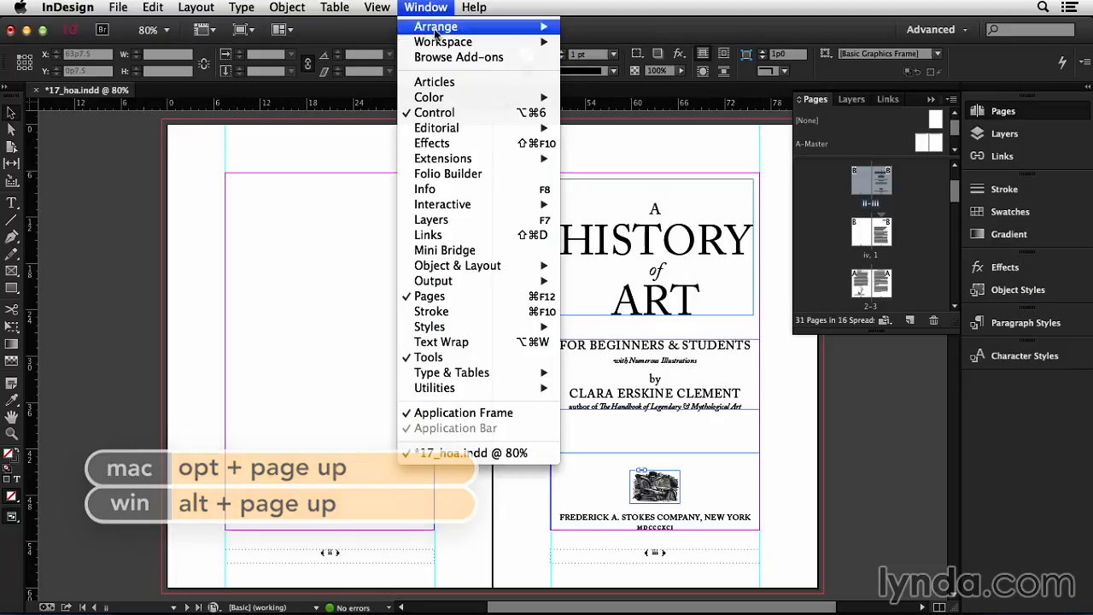
pyautogui.click(452, 83)
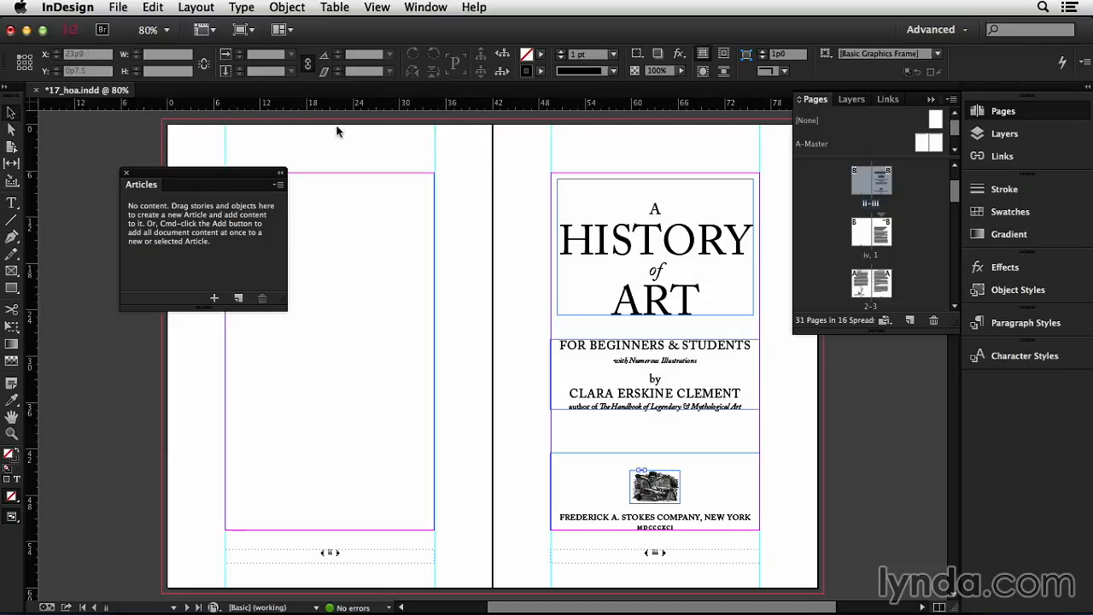
pyautogui.click(239, 297)
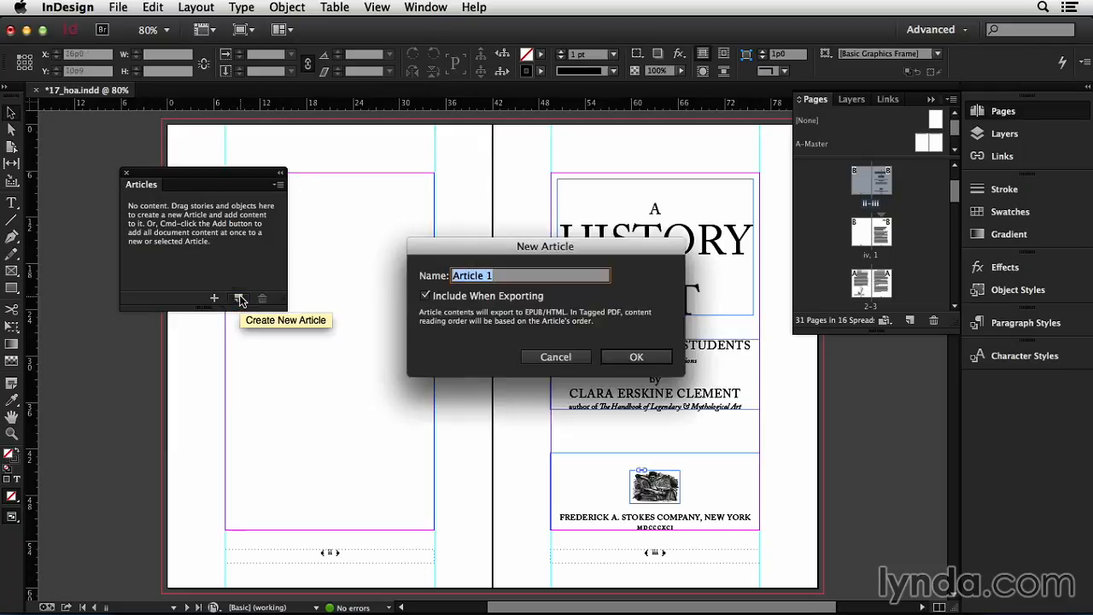
pyautogui.write('frontmatter')
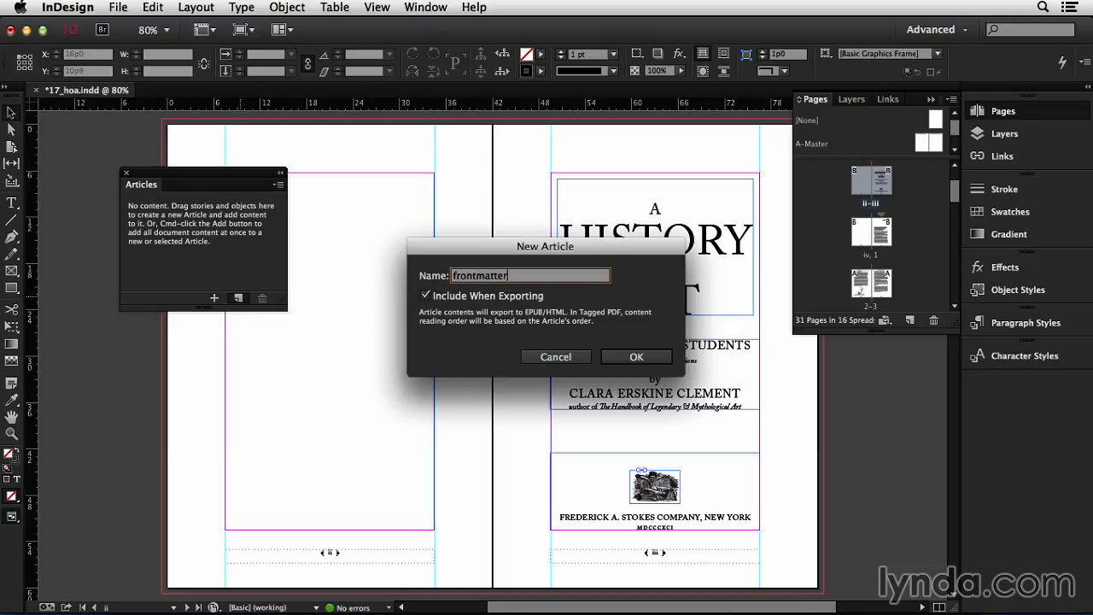
pyautogui.click(632, 358)
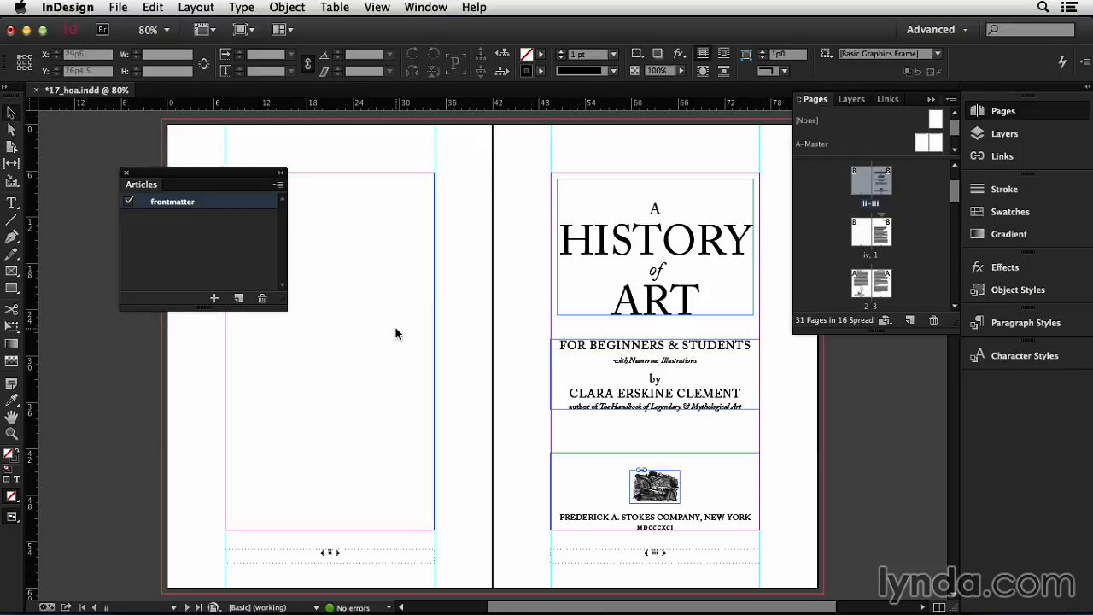
# Add all title-page frames to the frontmatter article, ordered as book title, FOR BEGINNERS text, imgtp.jpg and publisher text
pyautogui.moveTo(536, 277); pyautogui.dragTo(651, 488)
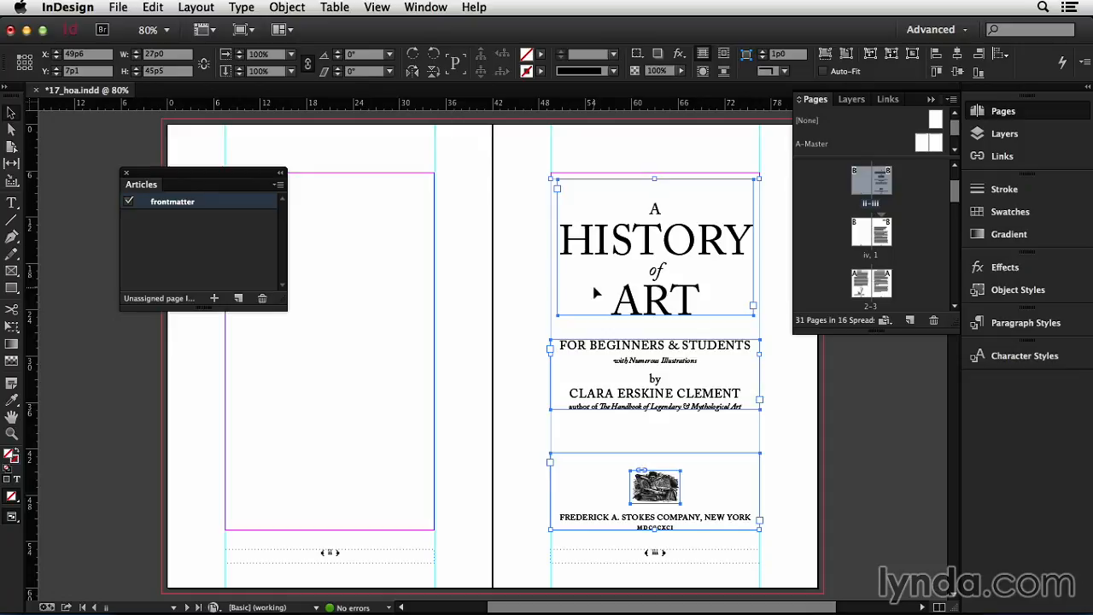
pyautogui.moveTo(597, 293); pyautogui.dragTo(205, 202)
pyautogui.moveTo(205, 202); pyautogui.dragTo(206, 205)
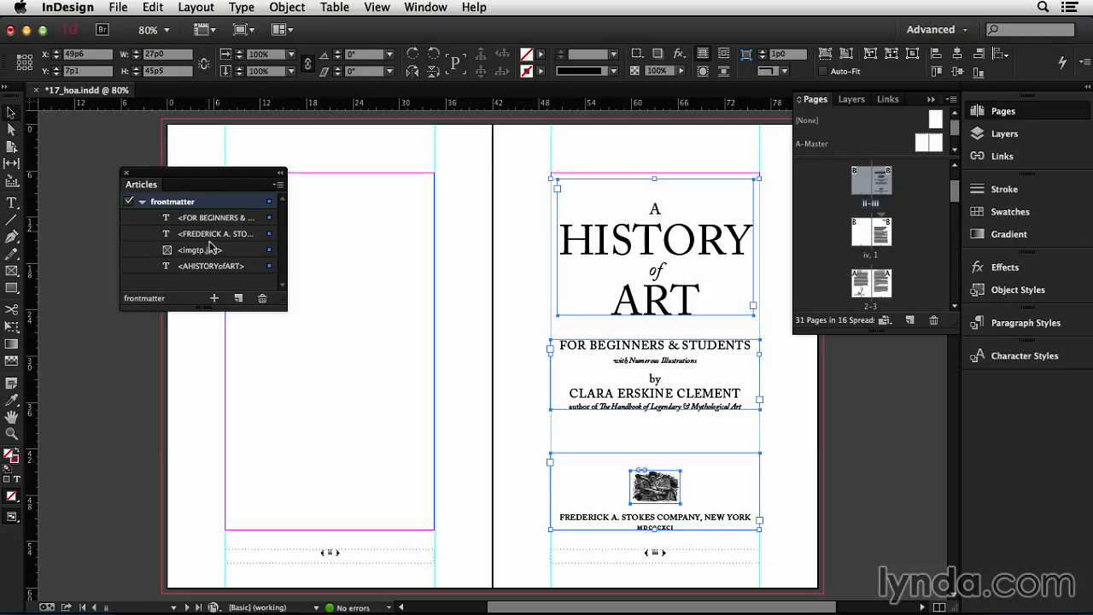
pyautogui.moveTo(214, 268); pyautogui.dragTo(214, 216)
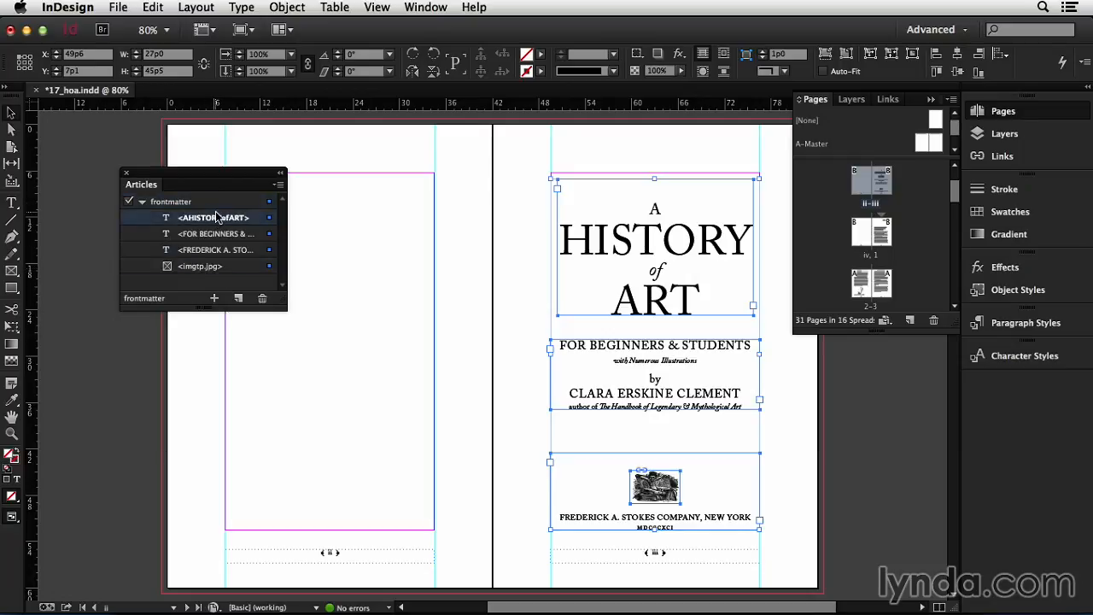
pyautogui.moveTo(209, 272); pyautogui.dragTo(210, 248)
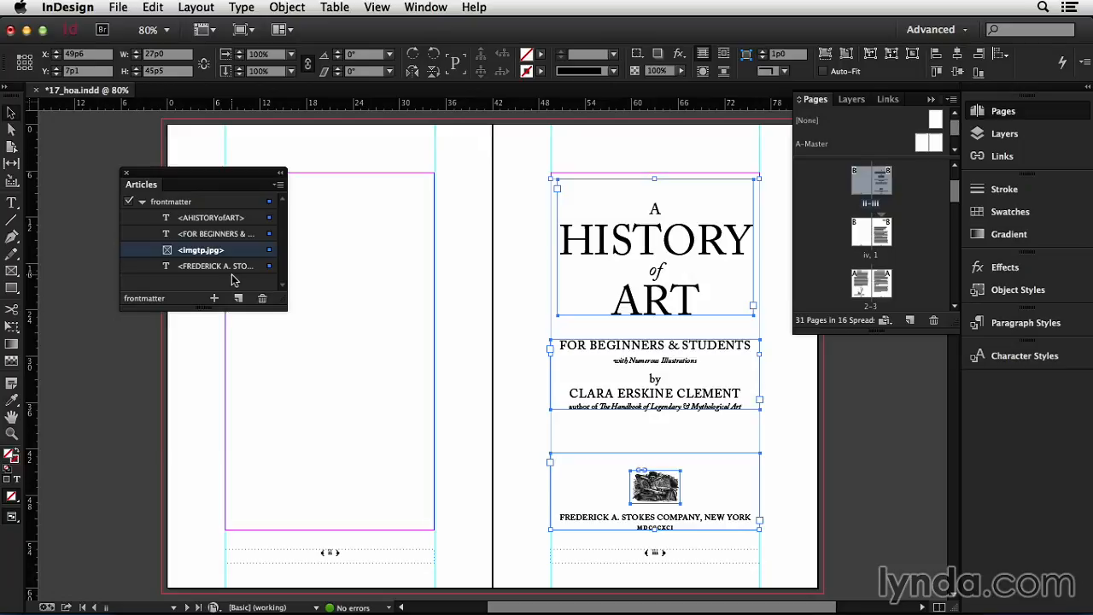
# Go to the chapter opening spread iv-1 and create an article named chapter one that is included when exporting
pyautogui.press('pagedown')
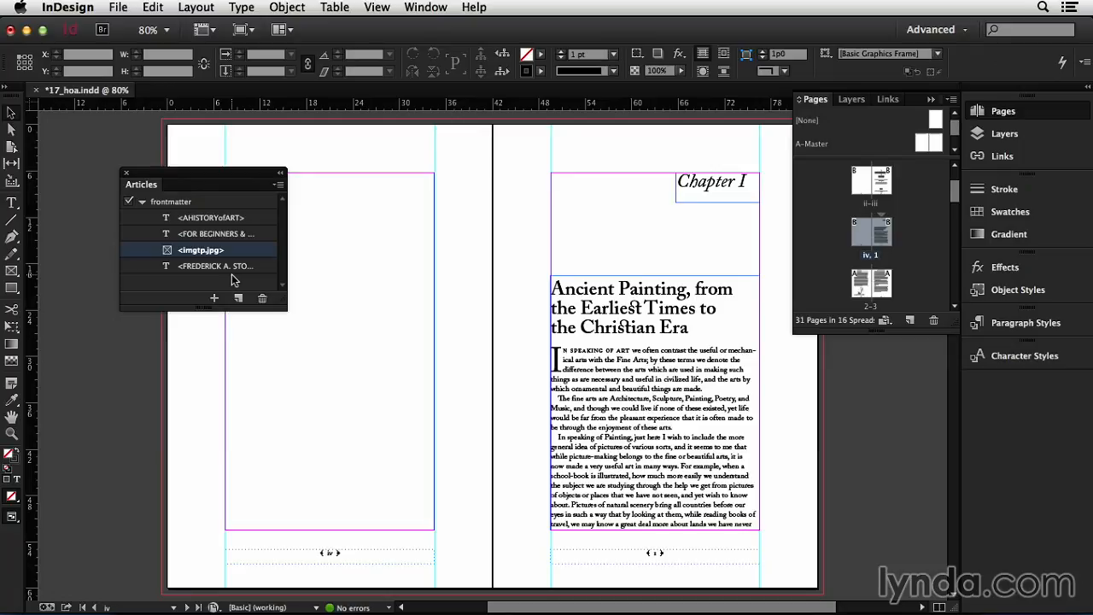
pyautogui.click(215, 298)
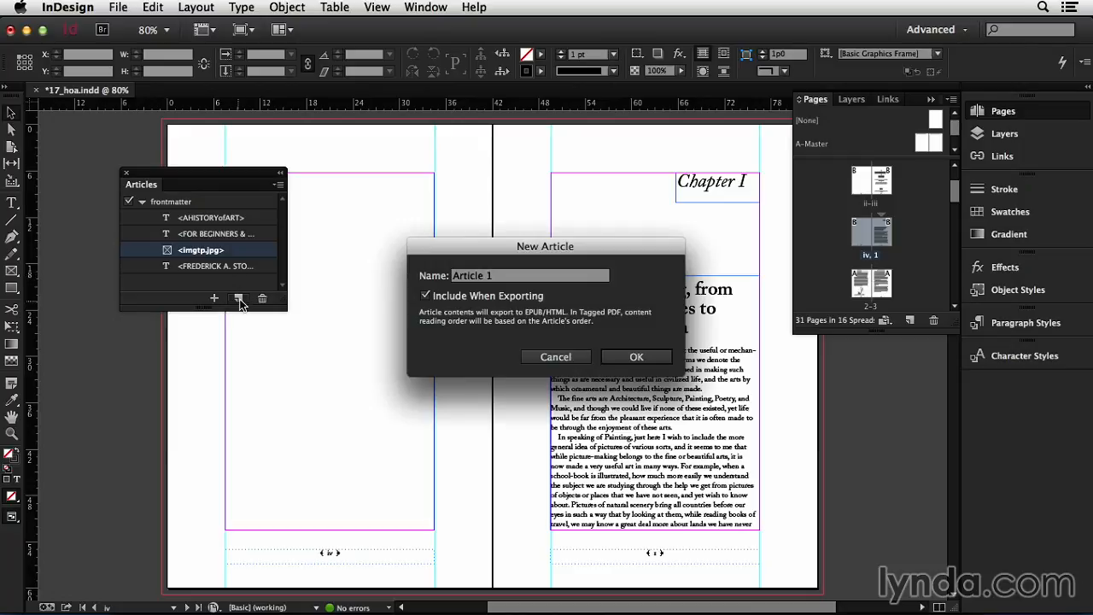
pyautogui.write('chapter one')
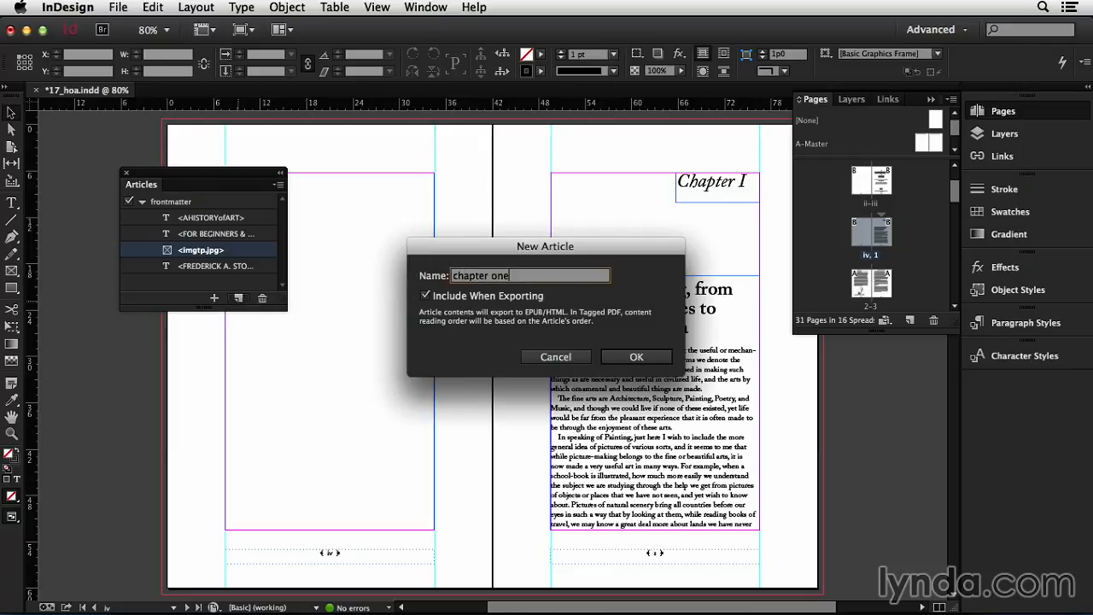
pyautogui.press('Return')
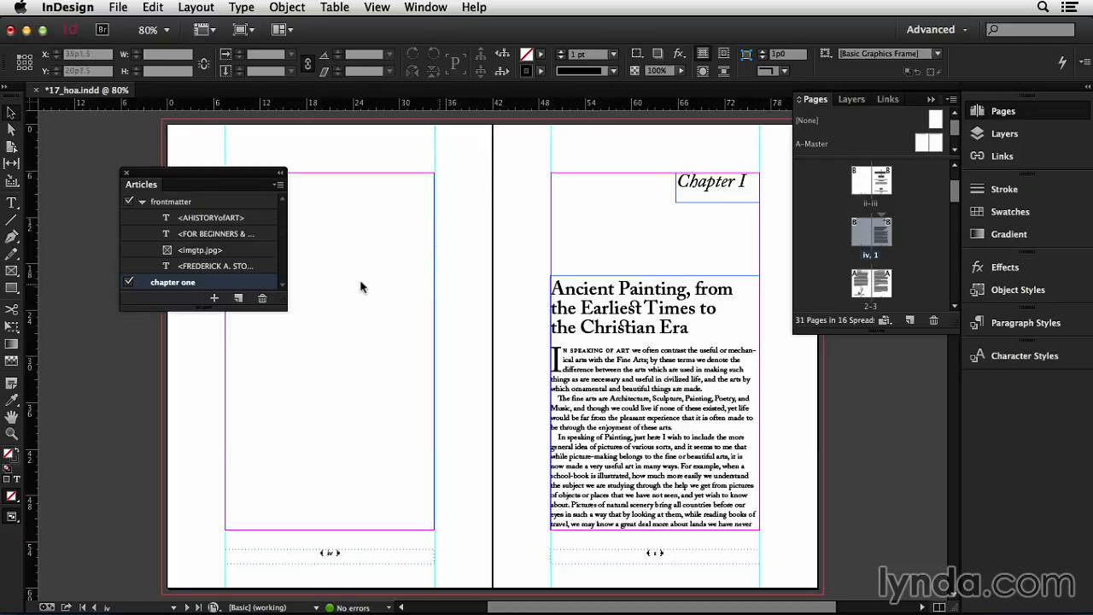
# Add the Chapter I heading frame and the Ancient Painting text frame to the chapter one article
pyautogui.moveTo(288, 300); pyautogui.dragTo(281, 367)
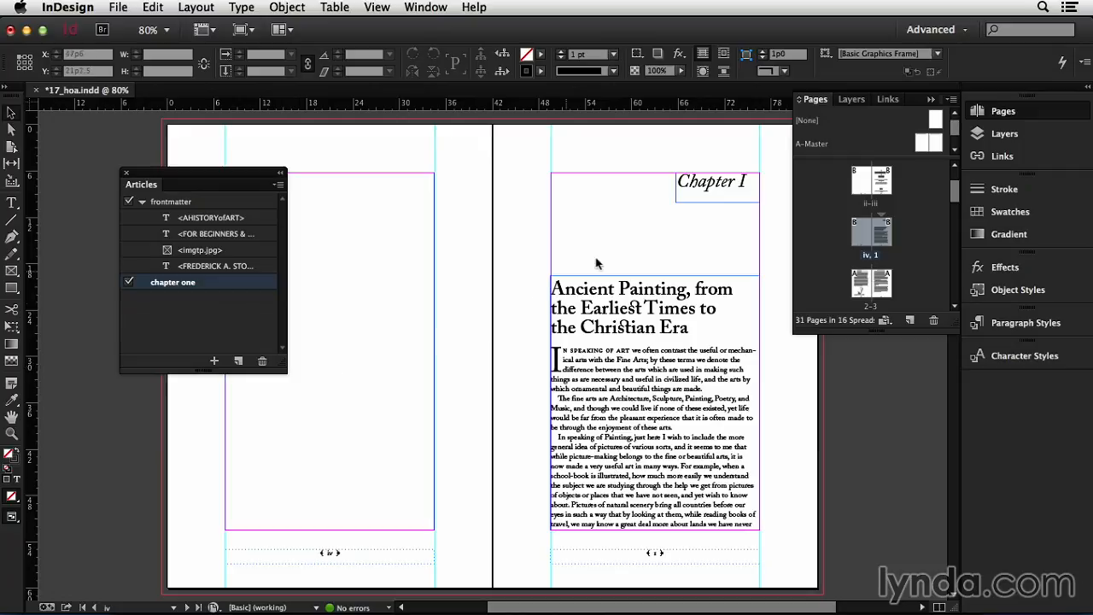
pyautogui.click(696, 196)
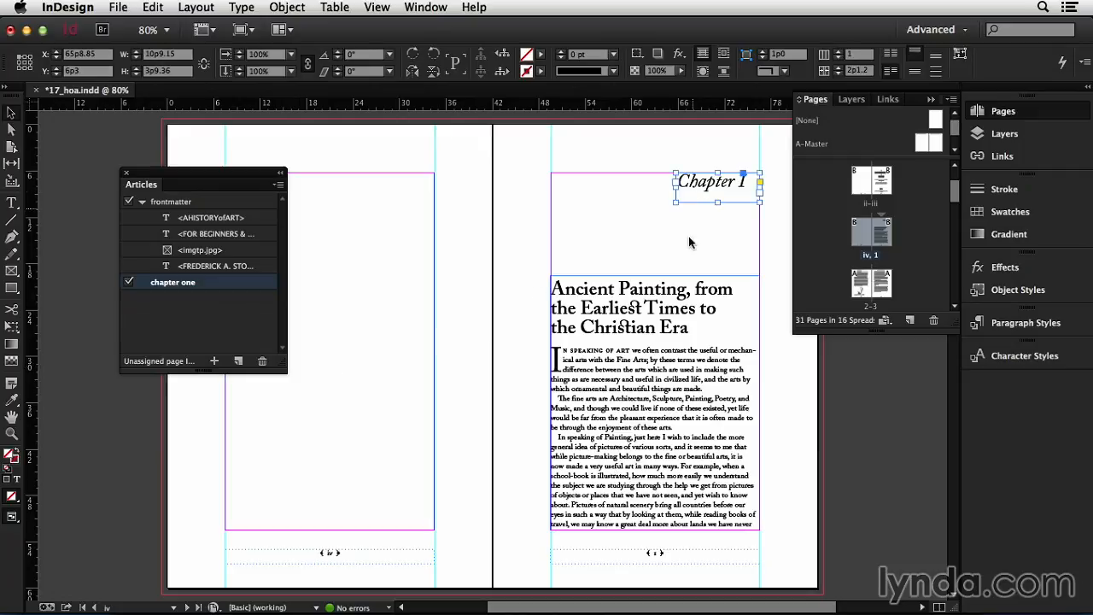
pyautogui.keyDown('shift'); pyautogui.click(673, 311); pyautogui.keyUp('shift')
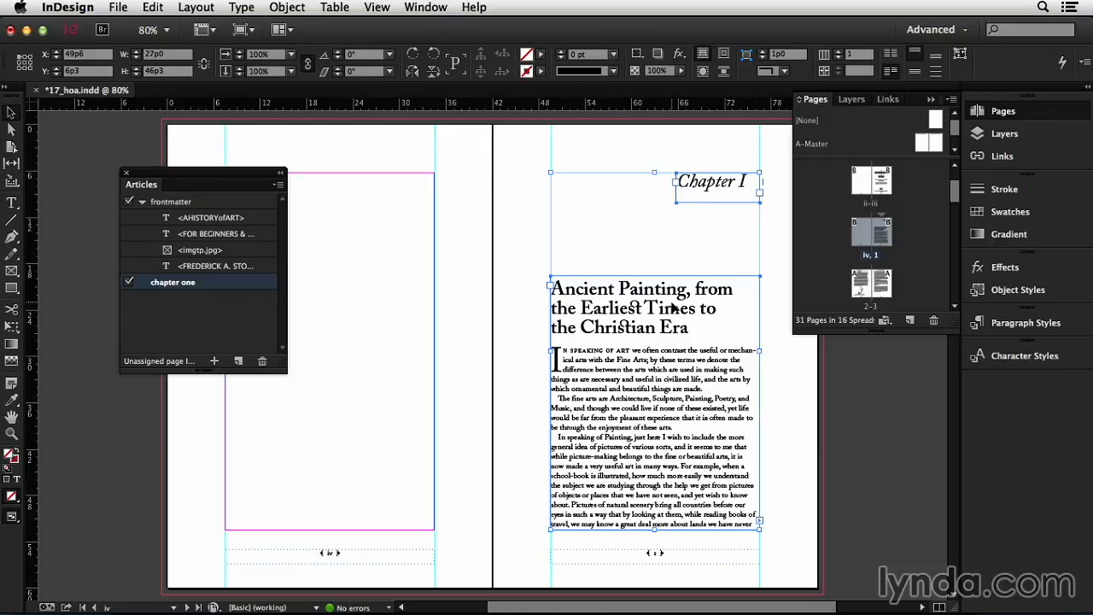
pyautogui.click(214, 361)
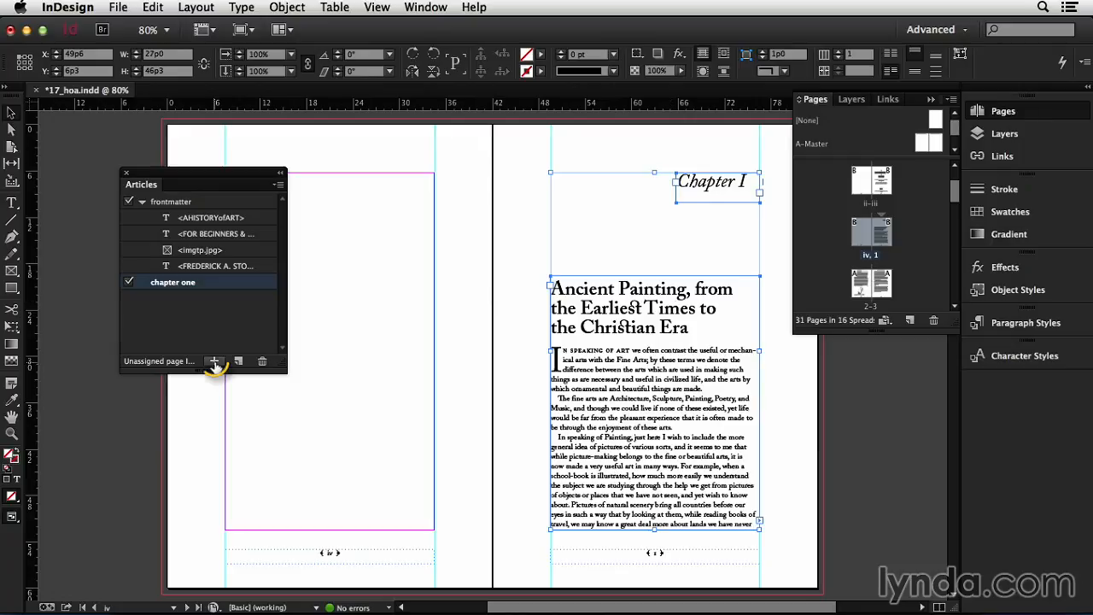
pyautogui.click(214, 361)
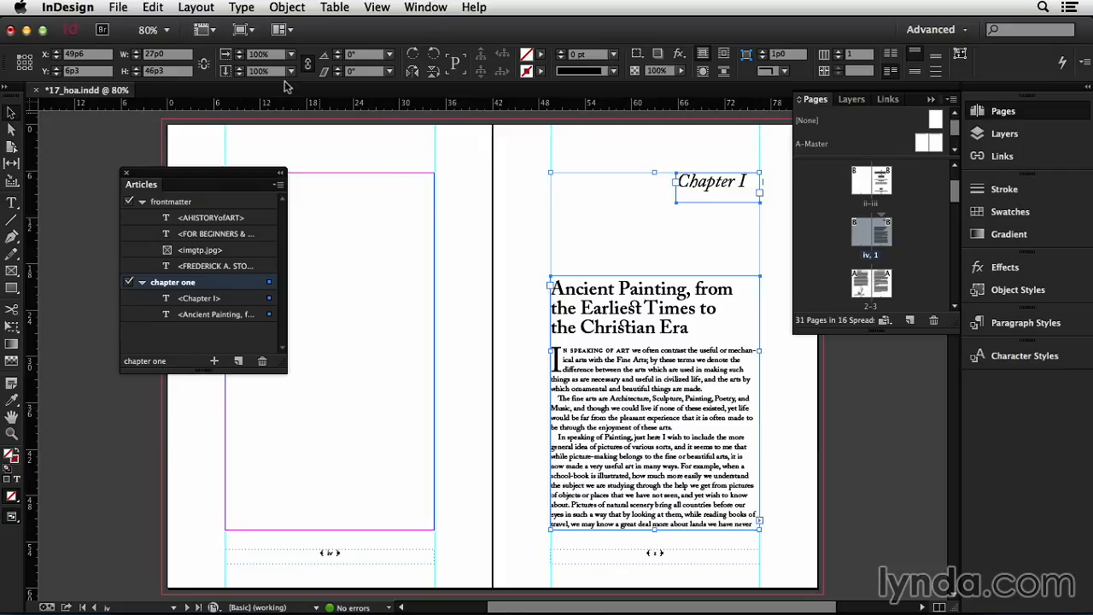
# Examine which paragraph styles and entry styles the Contents table of contents style uses, leaving its settings unedited
pyautogui.click(193, 7)
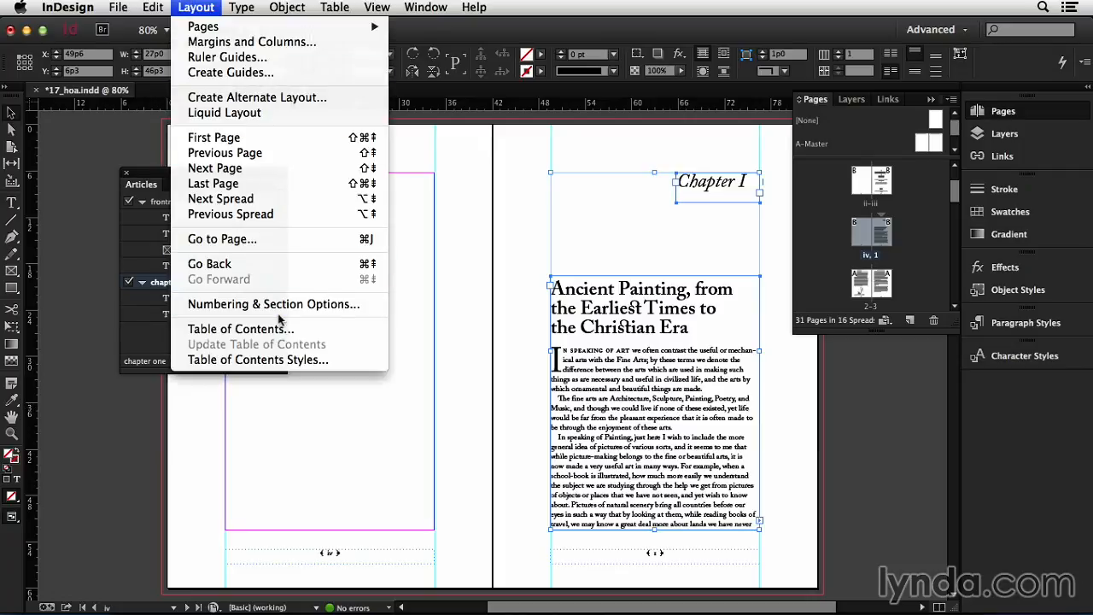
pyautogui.click(297, 361)
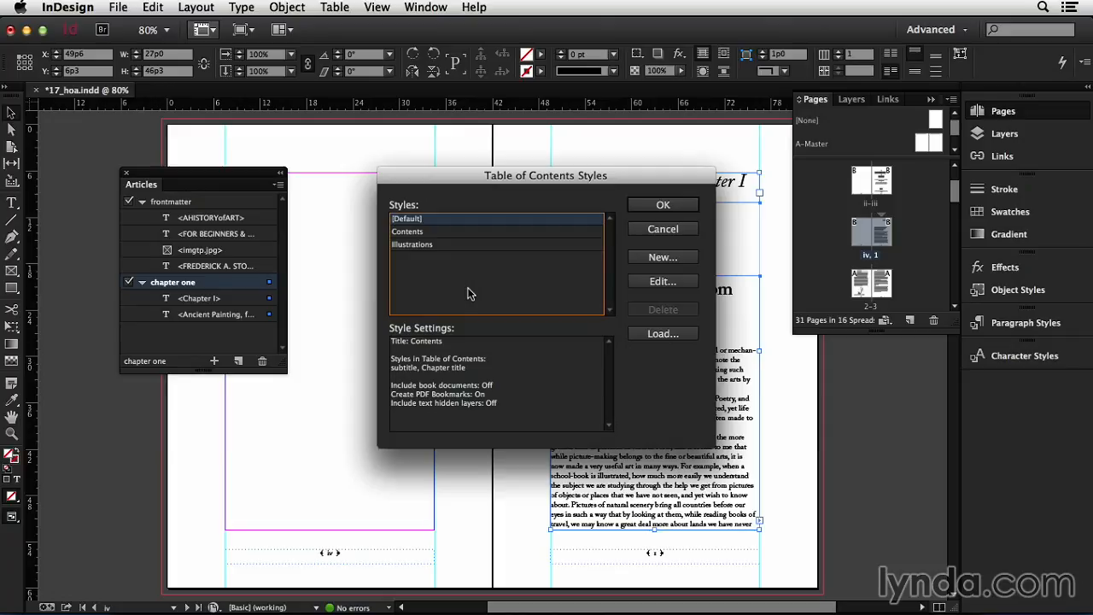
pyautogui.click(471, 230)
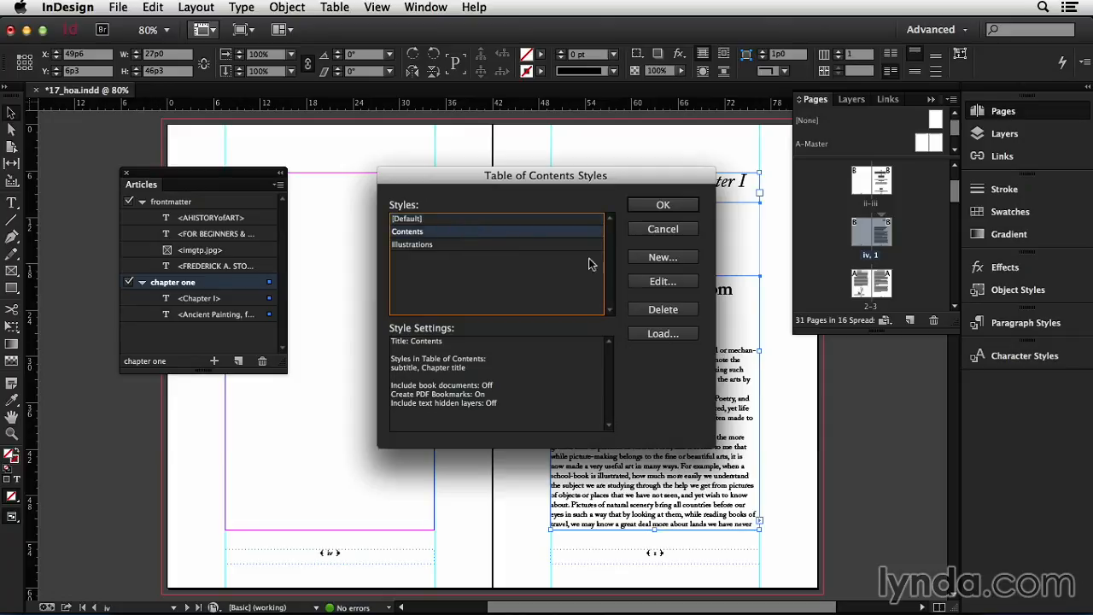
pyautogui.click(663, 282)
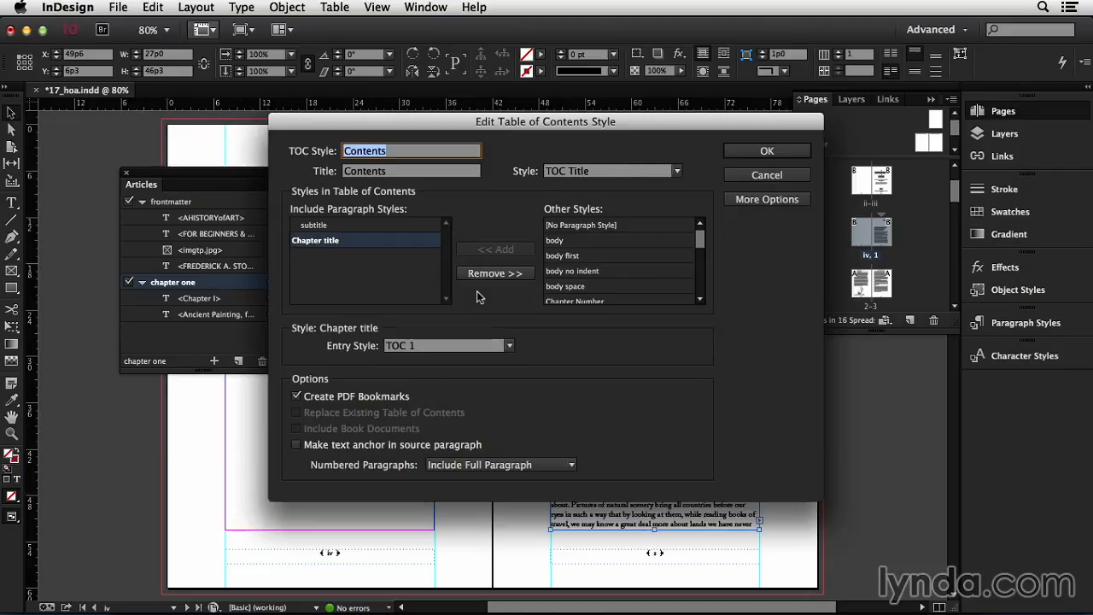
pyautogui.click(354, 226)
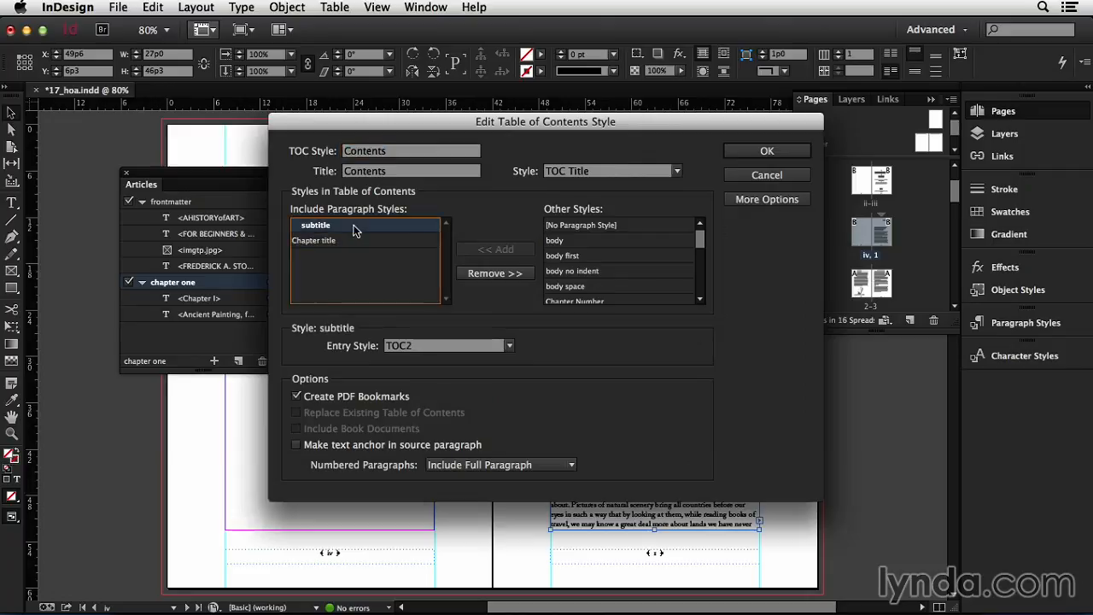
pyautogui.click(357, 242)
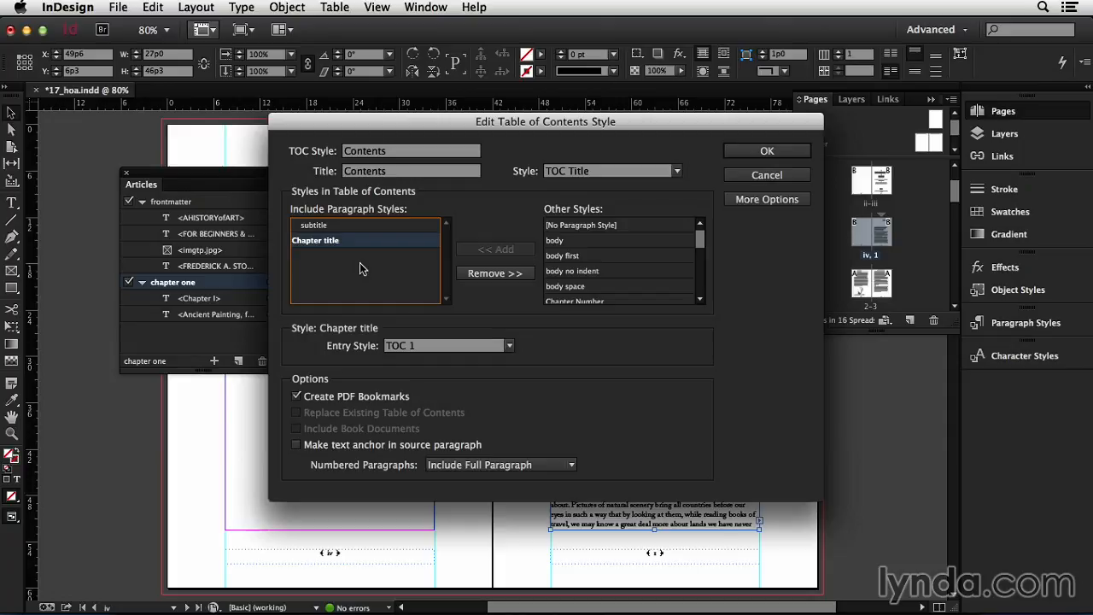
pyautogui.click(740, 177)
pyautogui.click(681, 229)
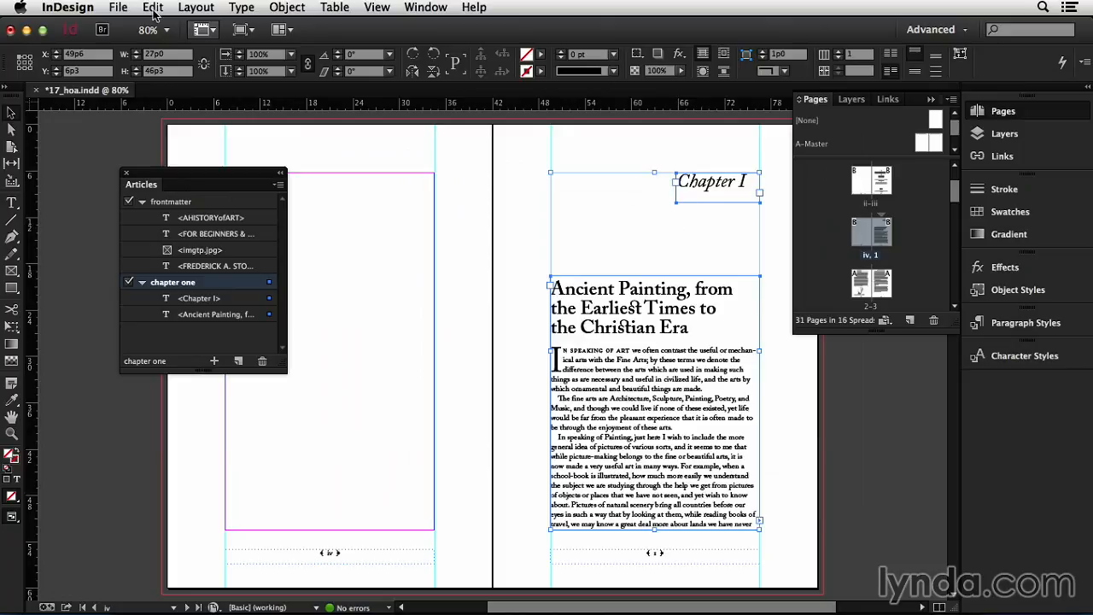
# Export the document as reflowable EPUB 17_hoa.epub to the Desktop, replacing the existing file
pyautogui.click(119, 7)
pyautogui.click(141, 254)
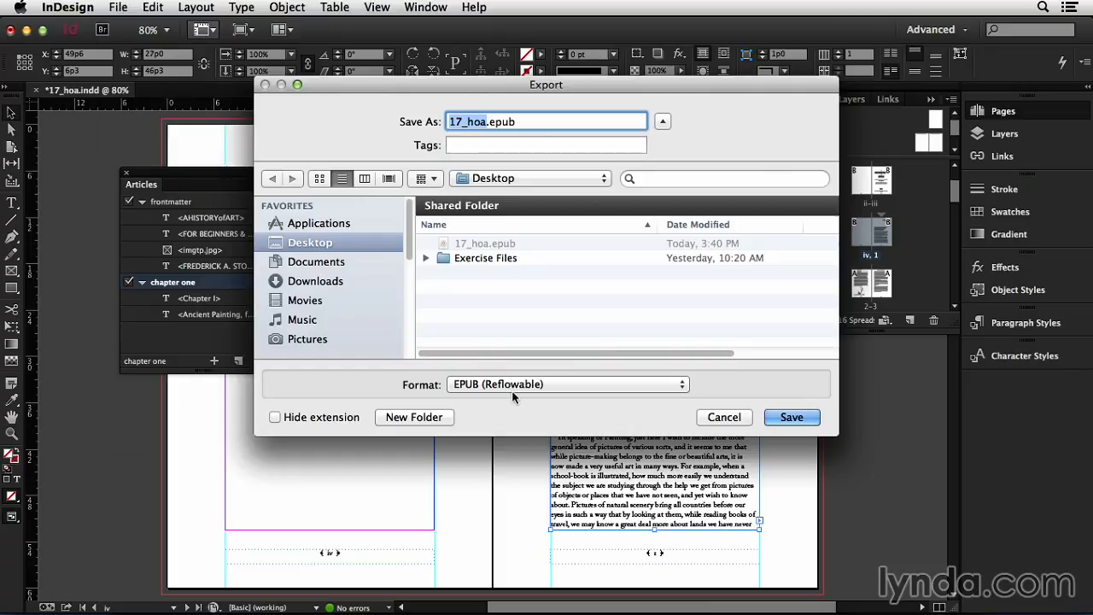
pyautogui.click(792, 417)
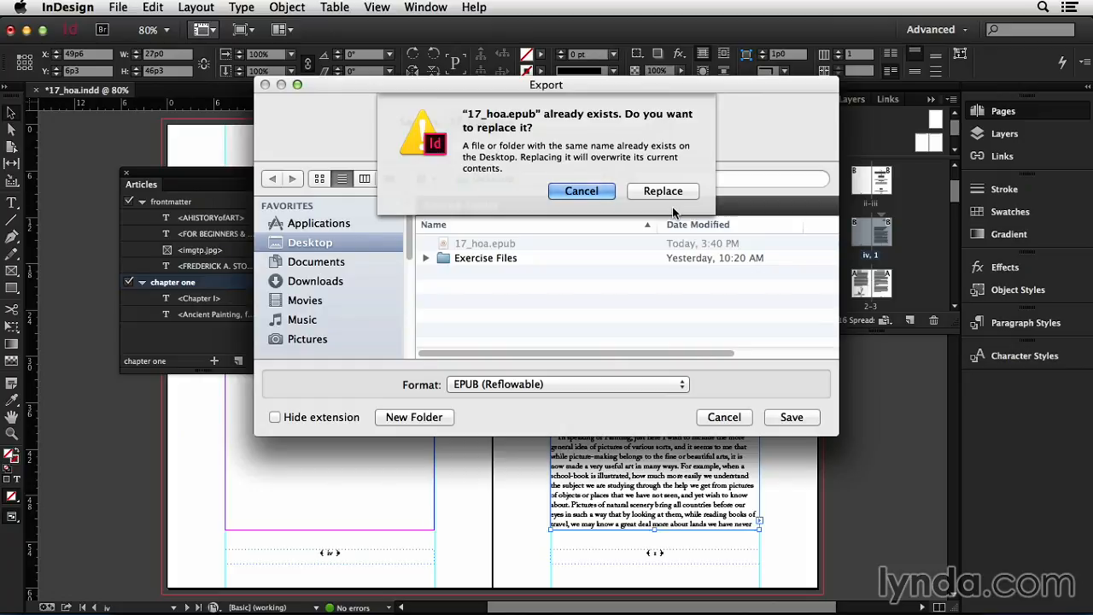
pyautogui.click(671, 193)
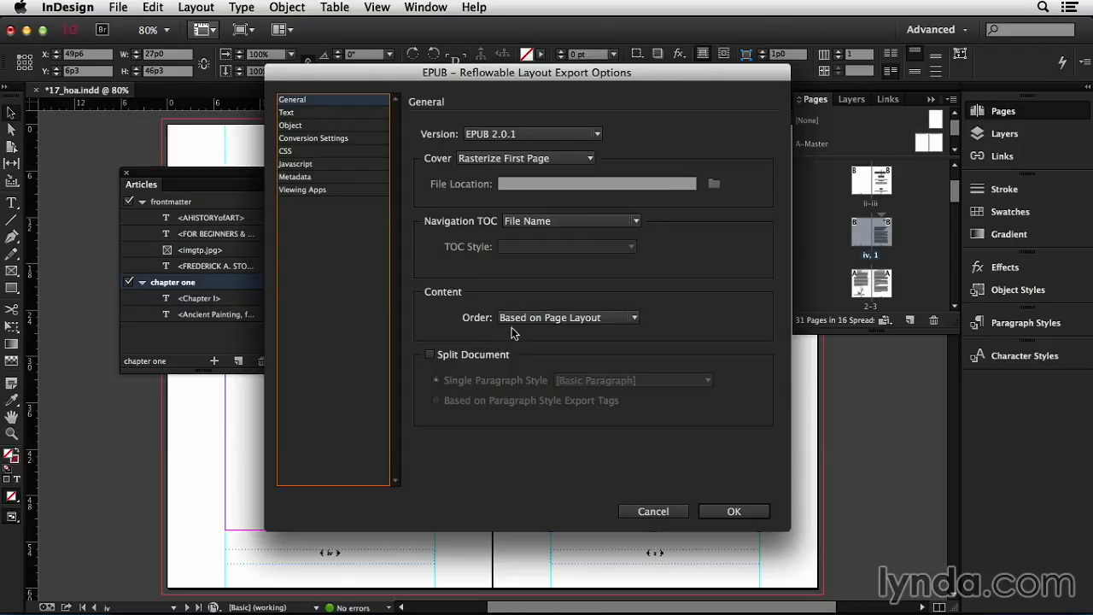
# Set the EPUB content order to Same as Articles Panel and the navigation TOC to Multi Level with the Contents TOC style
pyautogui.click(540, 323)
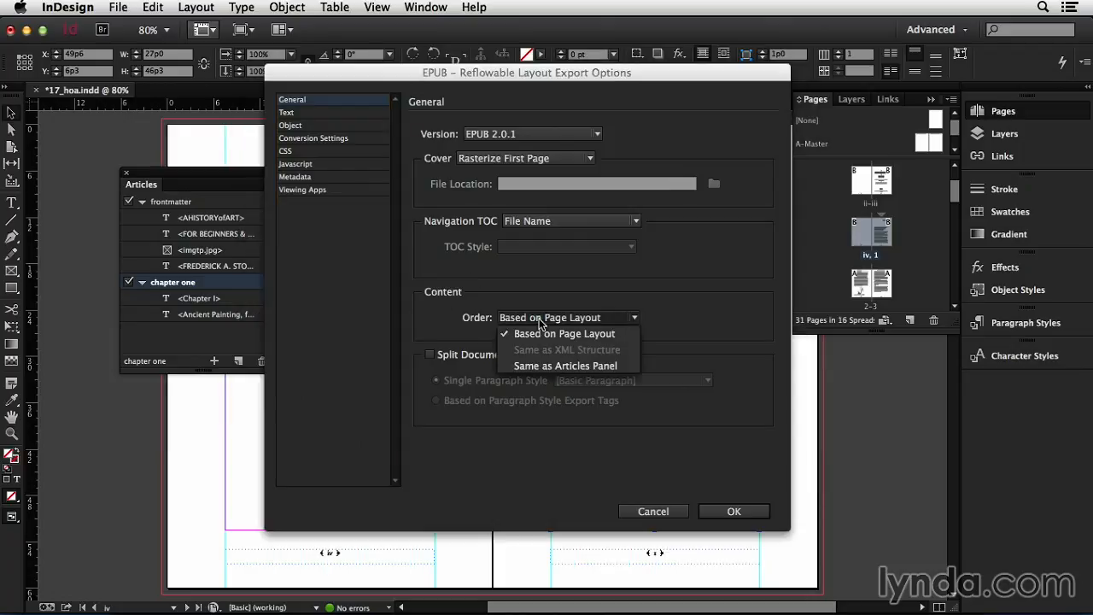
pyautogui.click(553, 367)
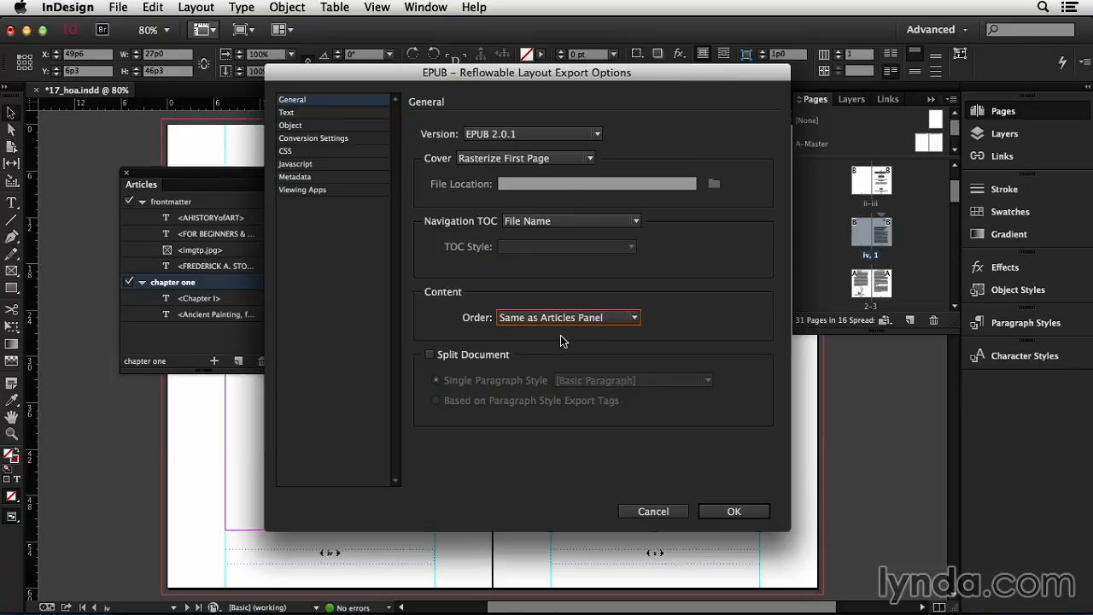
pyautogui.click(525, 223)
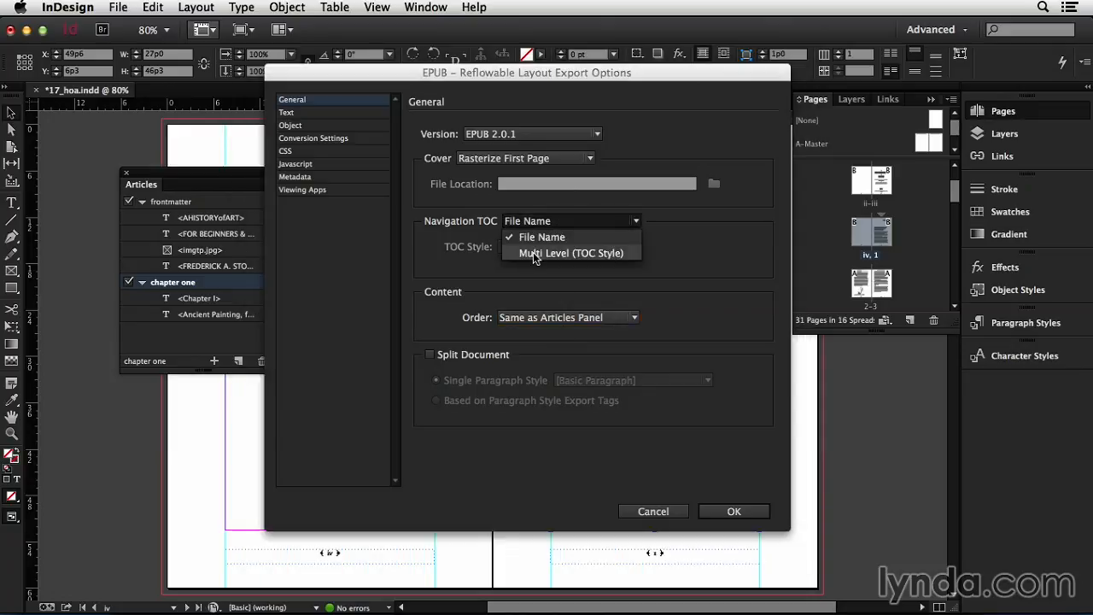
pyautogui.click(533, 252)
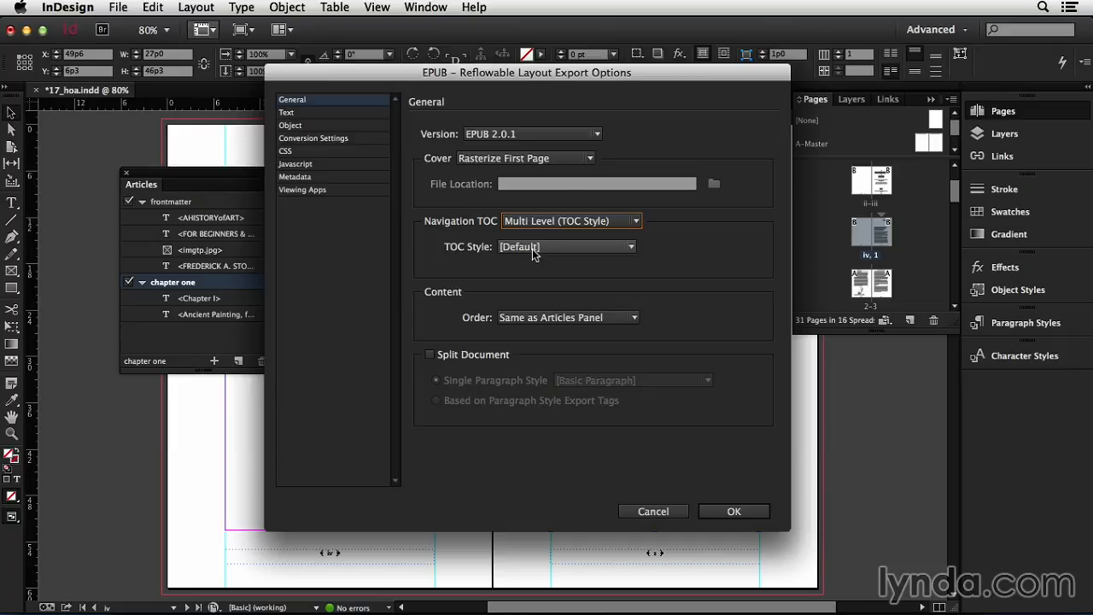
pyautogui.click(535, 249)
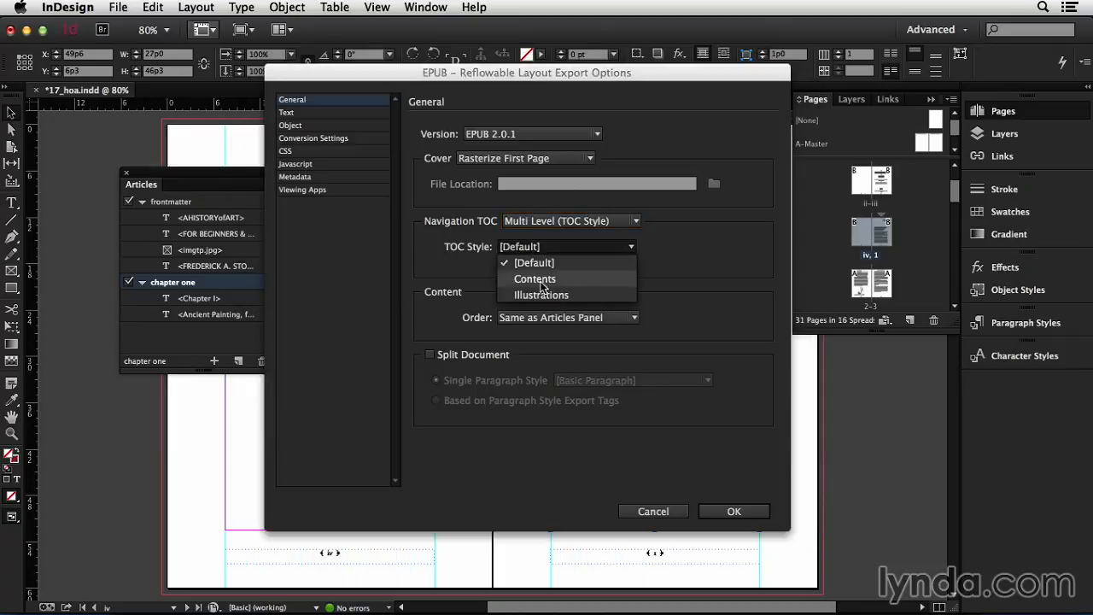
pyautogui.click(541, 280)
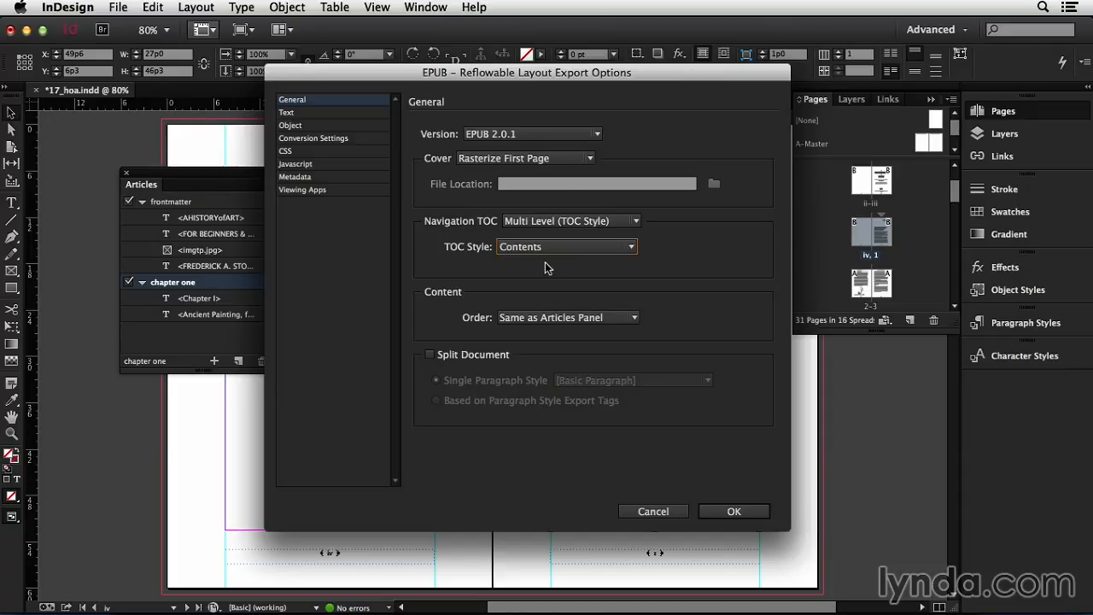
# Split the EPUB document at the Chapter Number paragraph style and complete the export
pyautogui.click(429, 355)
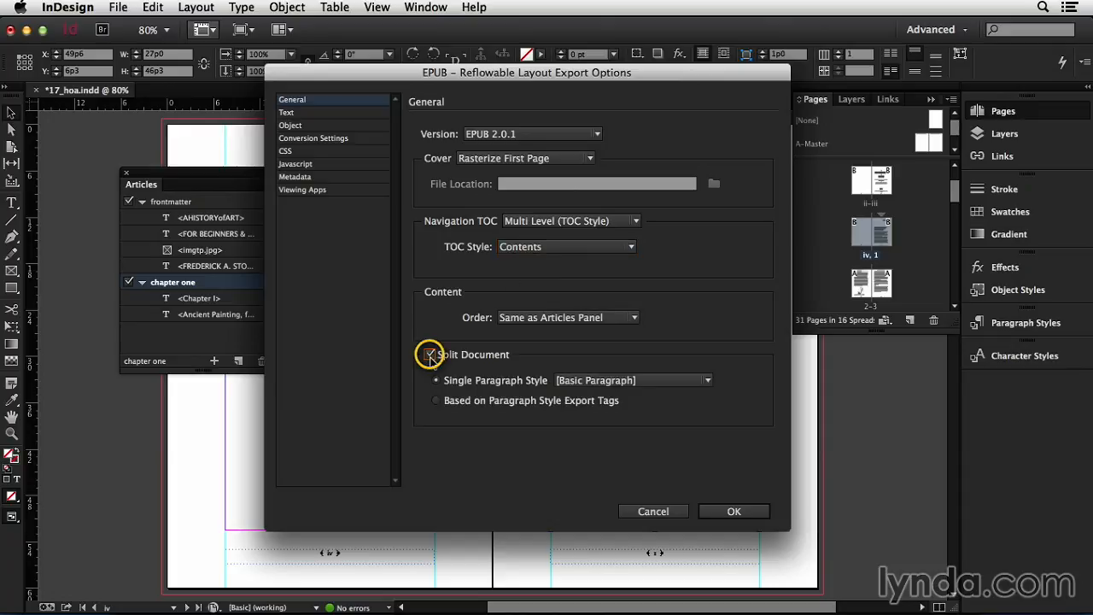
pyautogui.click(590, 381)
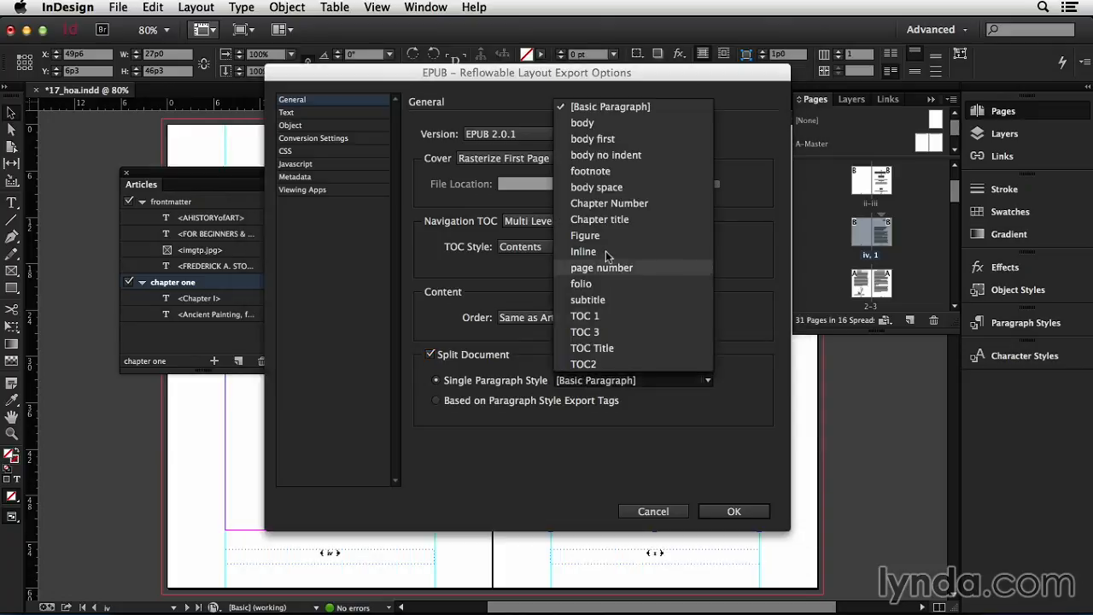
pyautogui.click(617, 205)
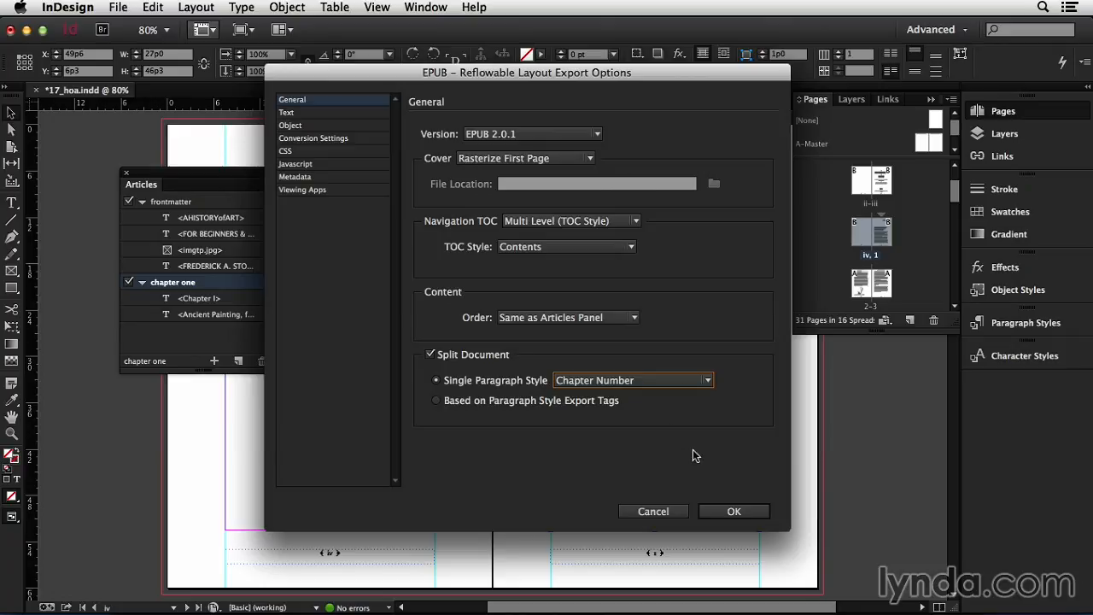
pyautogui.click(729, 511)
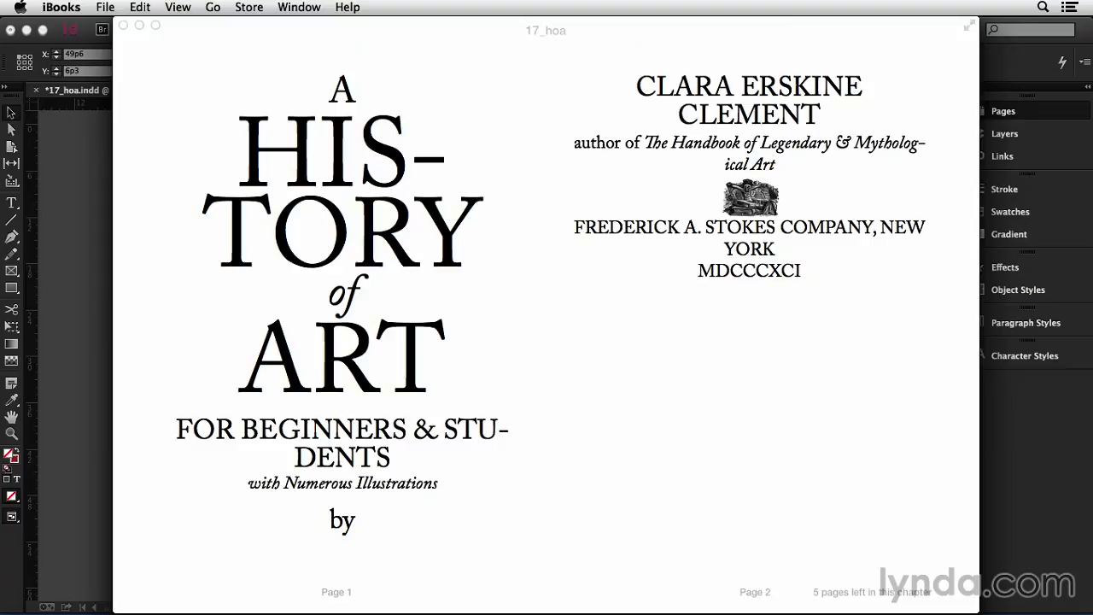
# In iBooks, check the page order from title to Chapter I and go to EGYPT through the table of contents
pyautogui.press('Right')
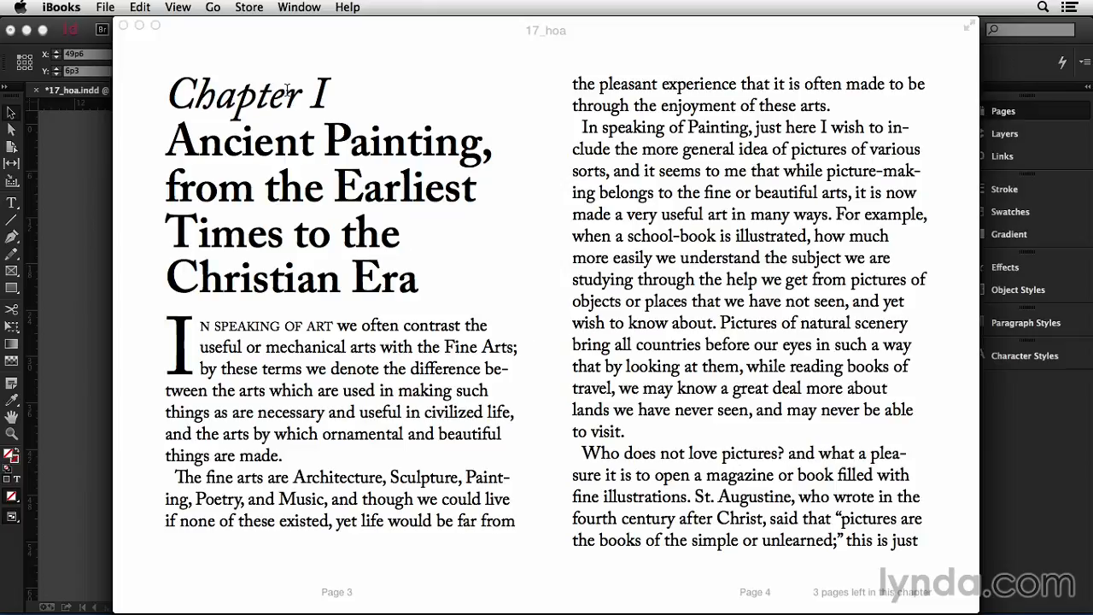
pyautogui.moveTo(255, 34)
pyautogui.click(209, 29)
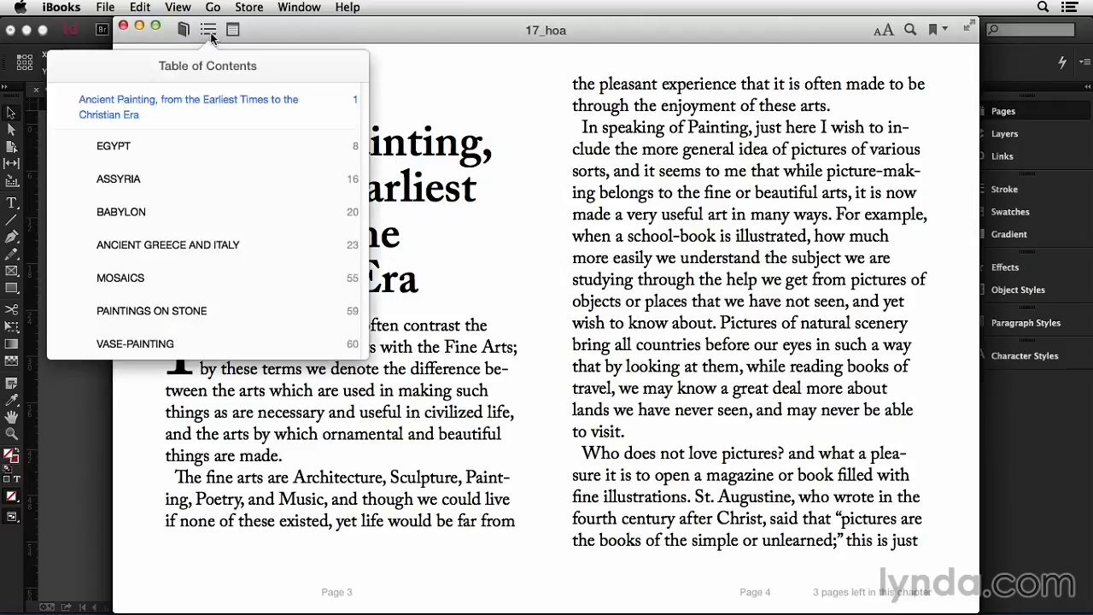
pyautogui.click(174, 151)
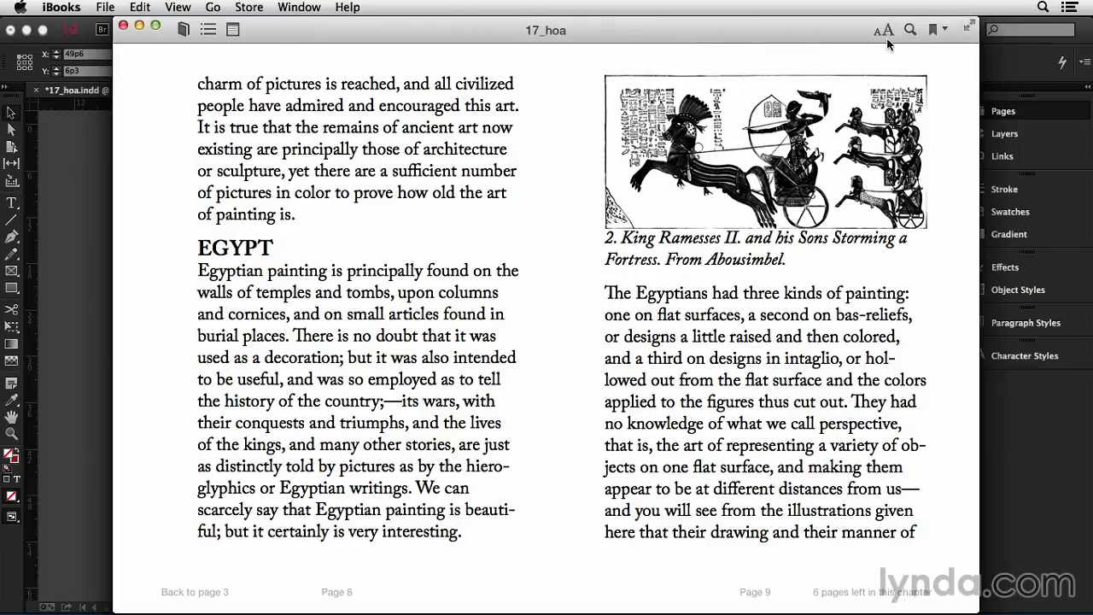
# Test the book's text reflow by enlarging the text one size and reducing it two sizes
pyautogui.click(890, 33)
pyautogui.click(912, 103)
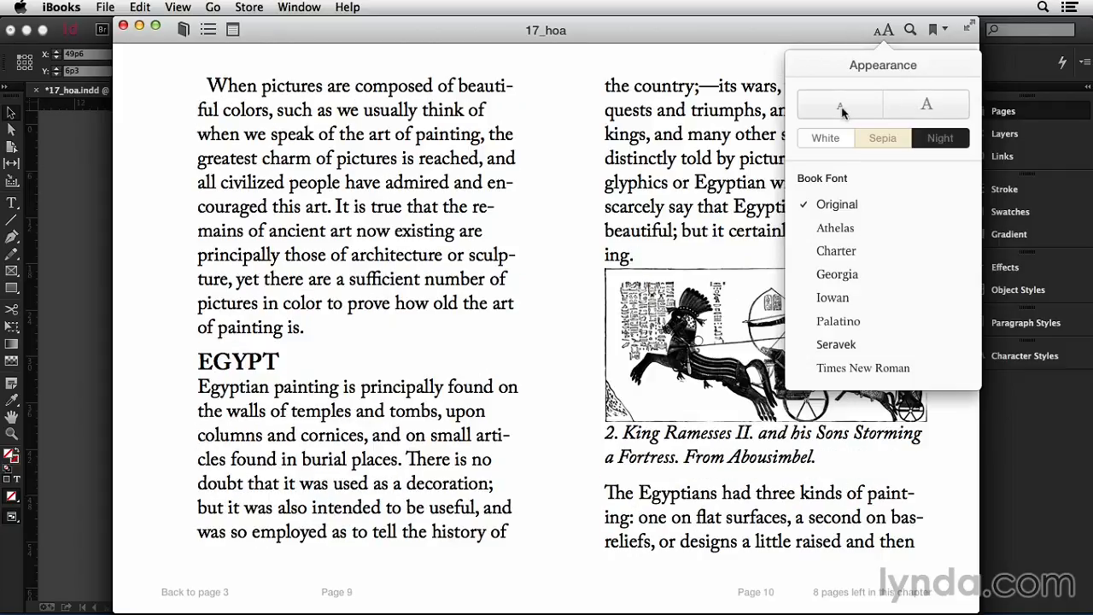
pyautogui.click(842, 108)
pyautogui.click(842, 107)
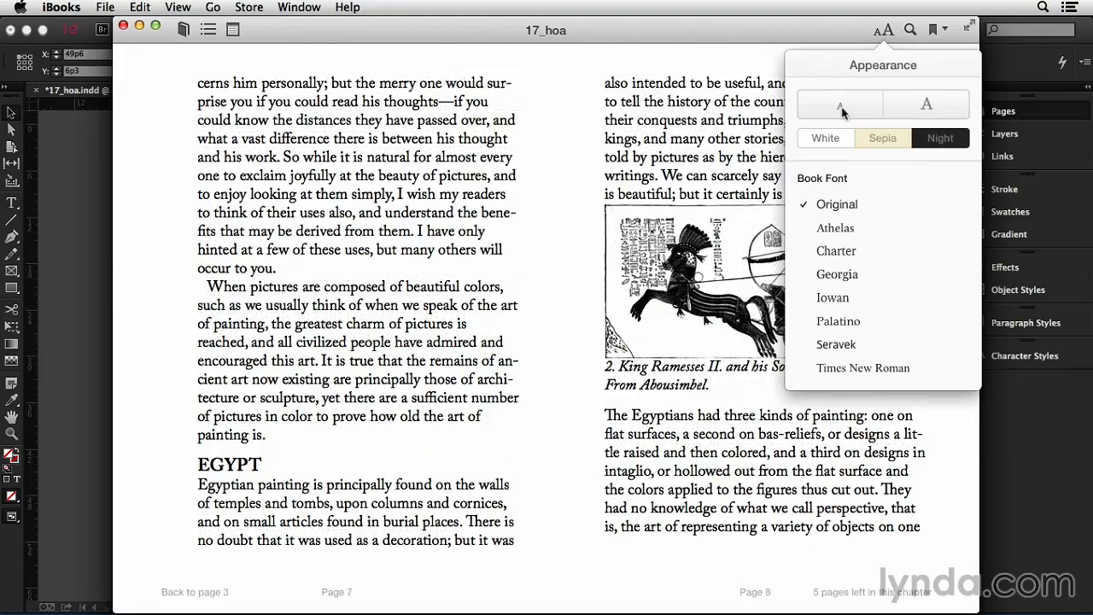